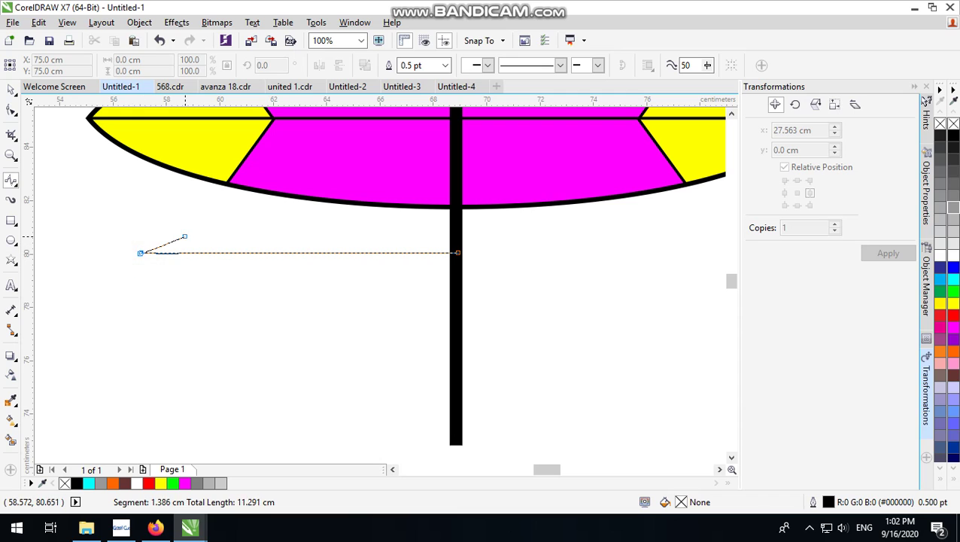
left_click(187, 235)
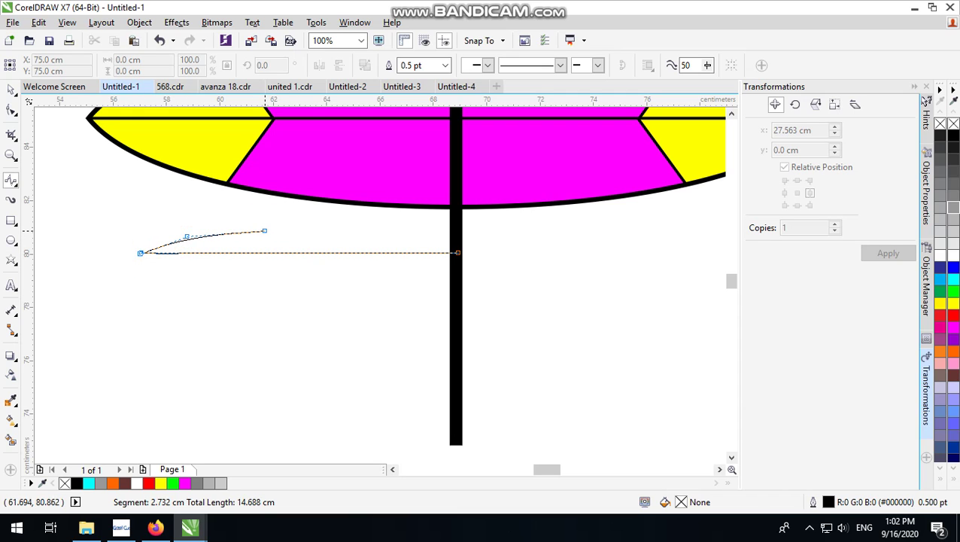
left_click(292, 220)
left_click(347, 203)
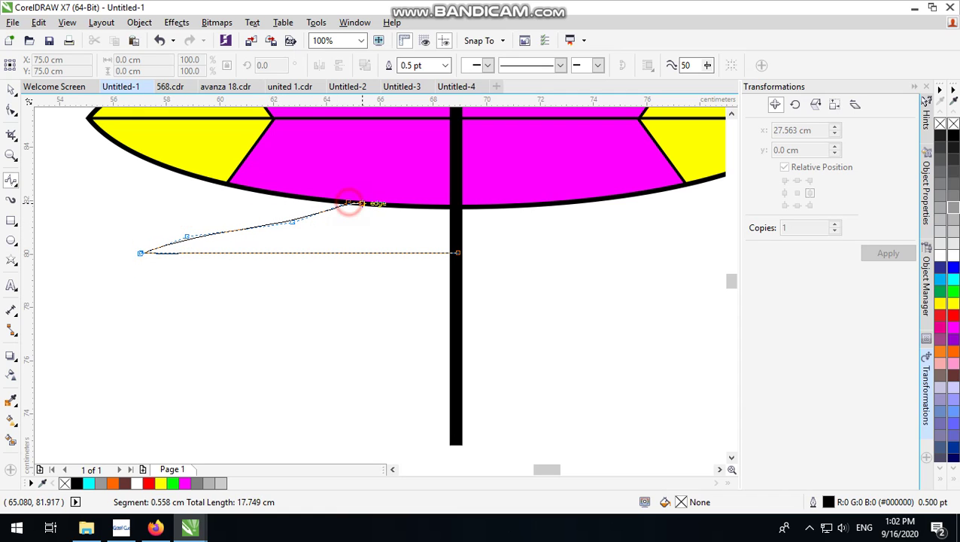
left_click(384, 206)
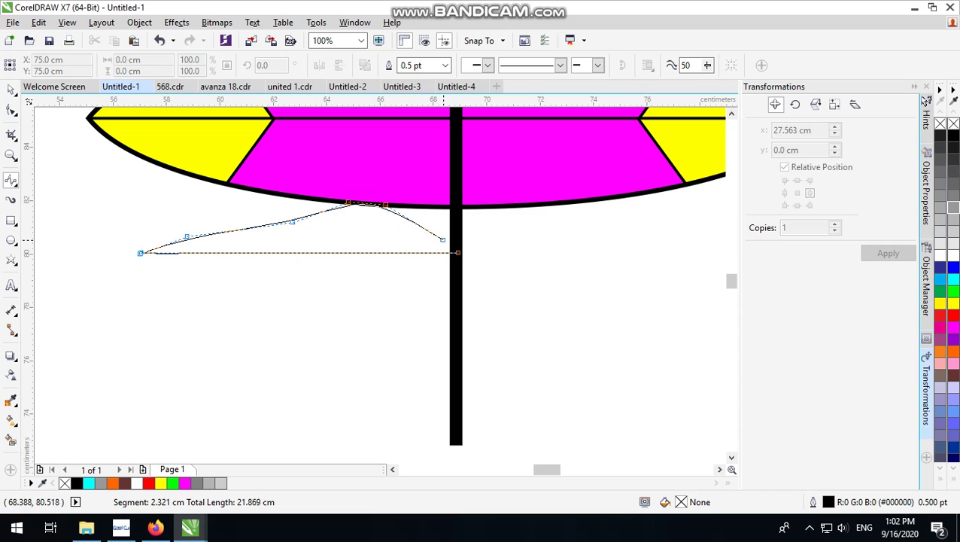
left_click(455, 242)
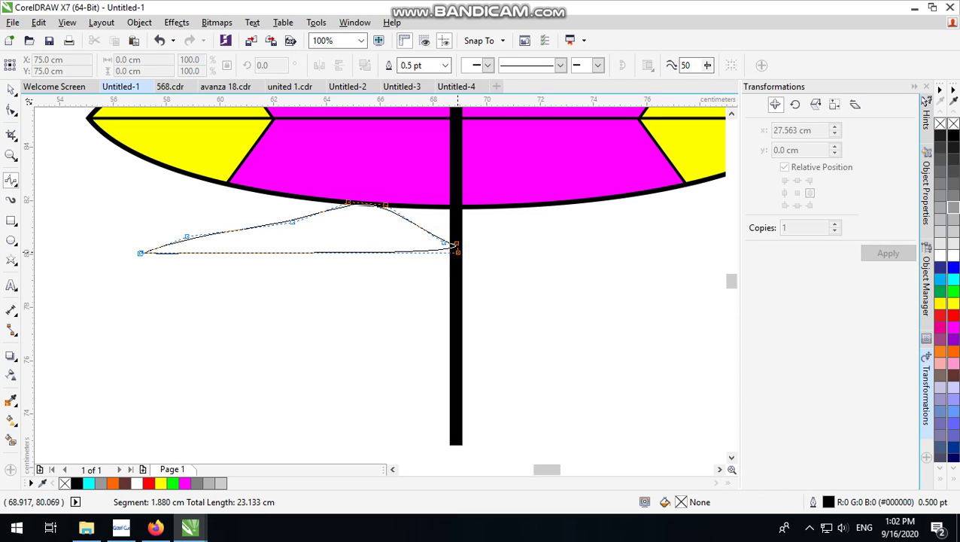
double_click(456, 252)
left_click(10, 89)
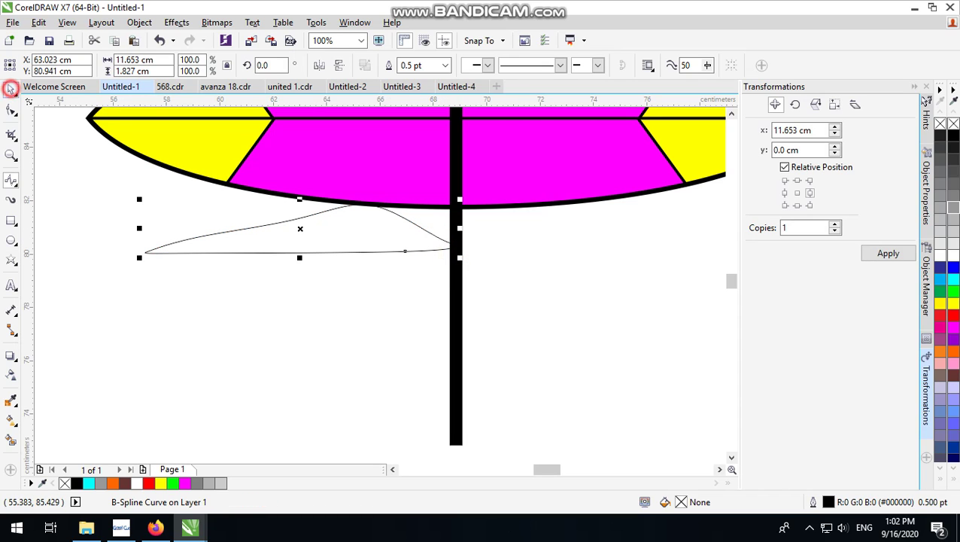
key("Delete")
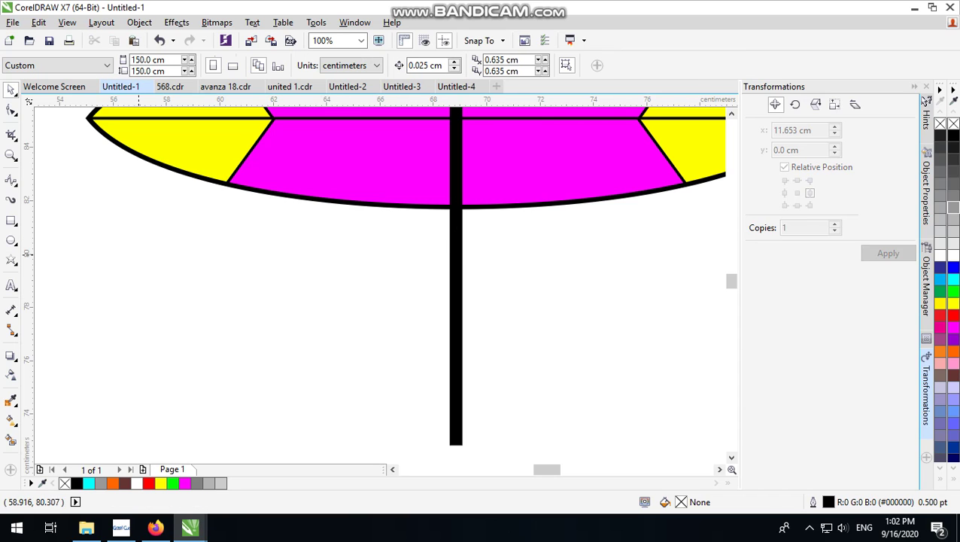
Draw a closed four-corner Polyline outline about 12.5 by 1.7 cm, from the black pole leftward and up to the magenta ellipse's lower edge
left_click(10, 181)
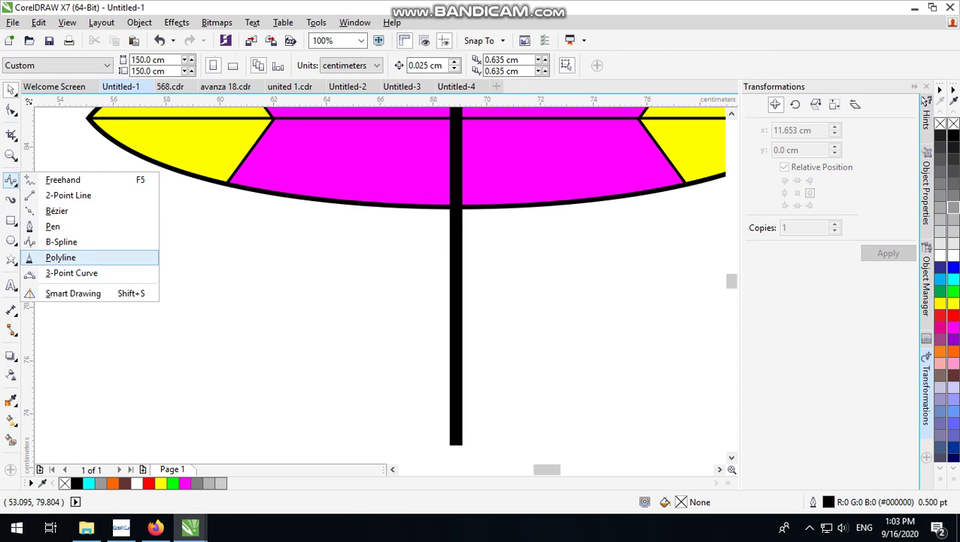
left_click(54, 255)
left_click(455, 246)
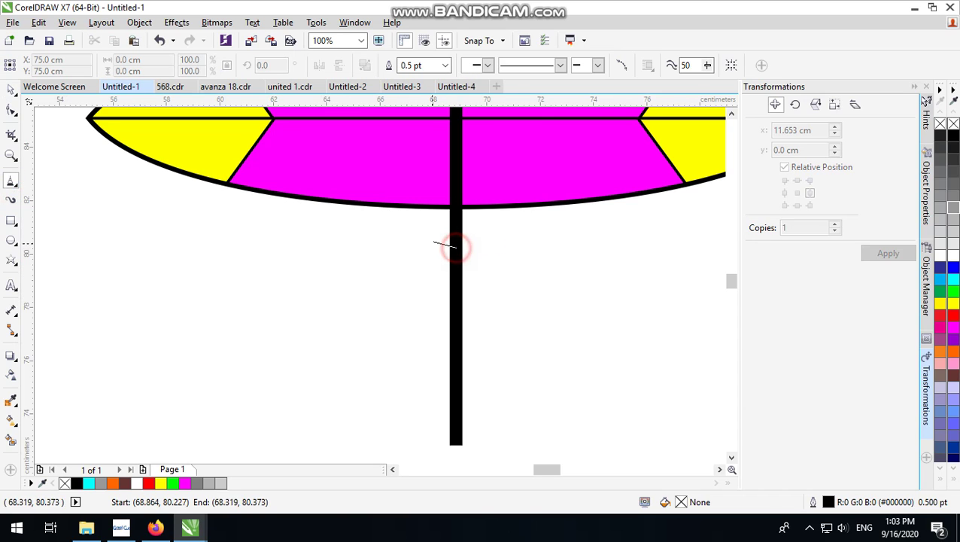
left_click(122, 247)
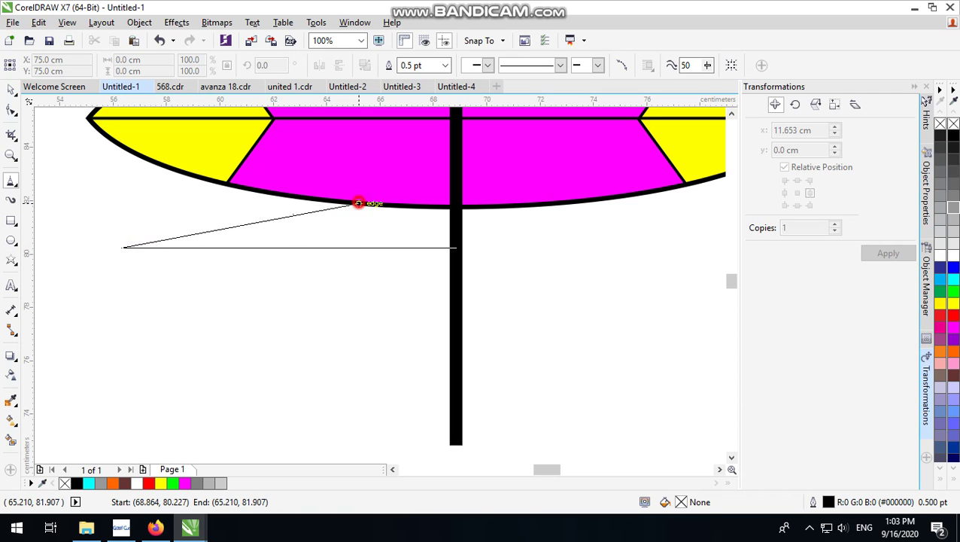
left_click(358, 203)
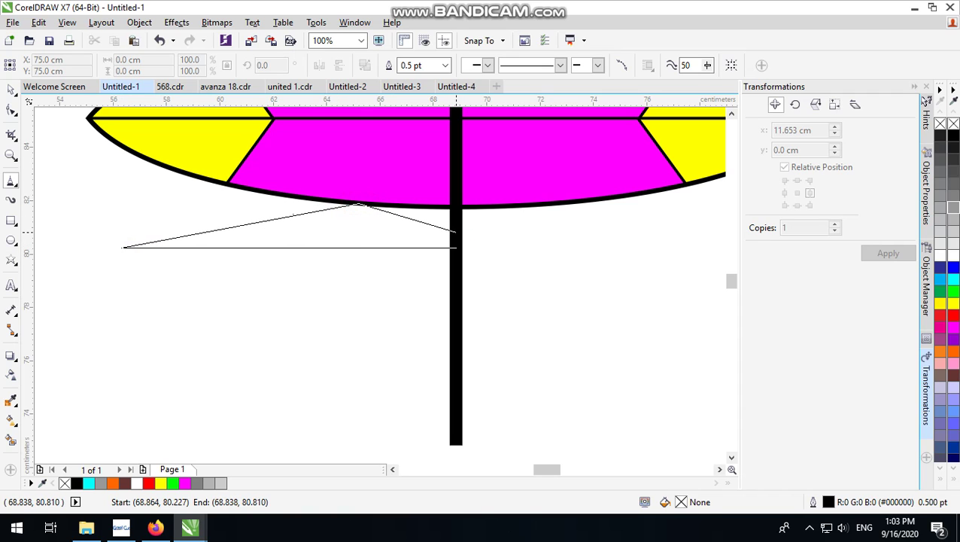
left_click(455, 232)
left_click(456, 247)
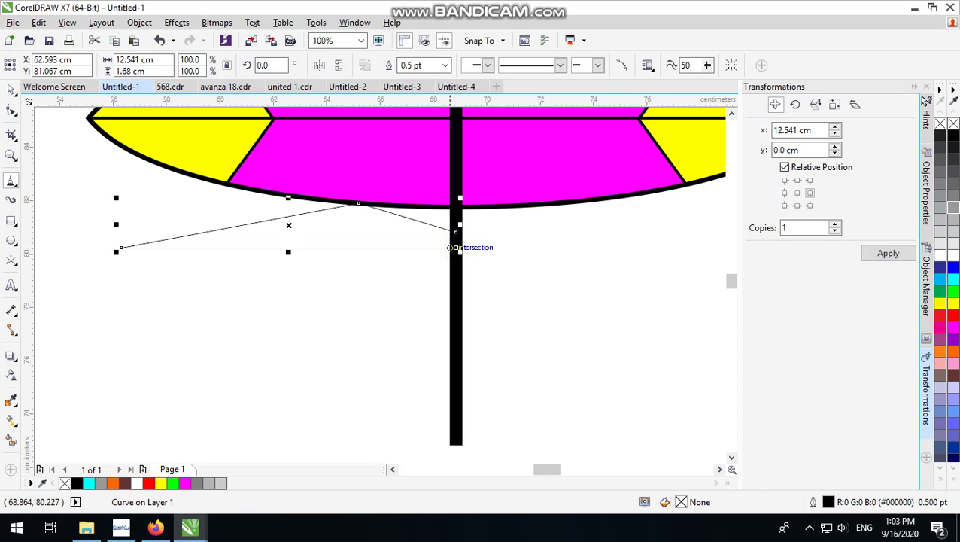
Convert the outline's segments to curves, bow the long upper edge downward, and delete the peak node
left_click(11, 110)
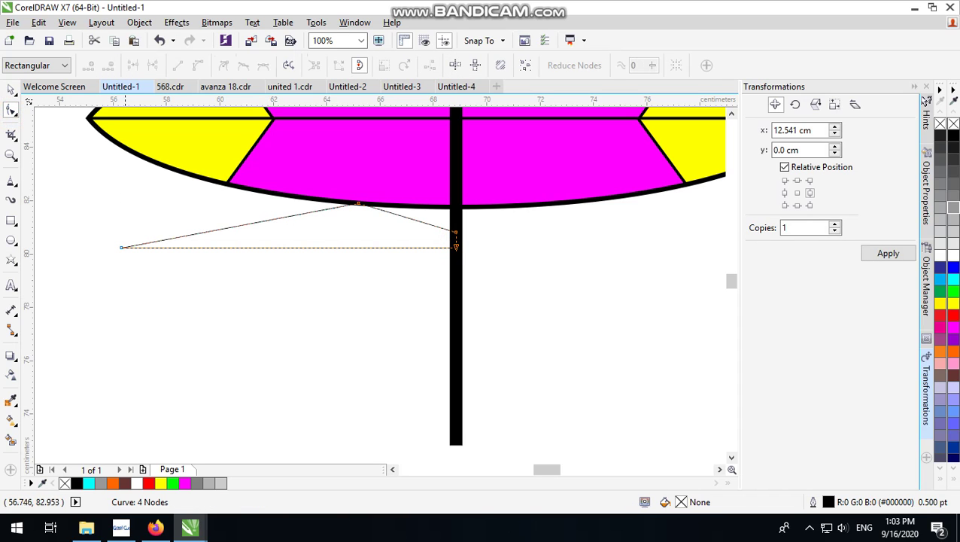
left_click_drag(536, 275, 60, 150)
left_click(198, 65)
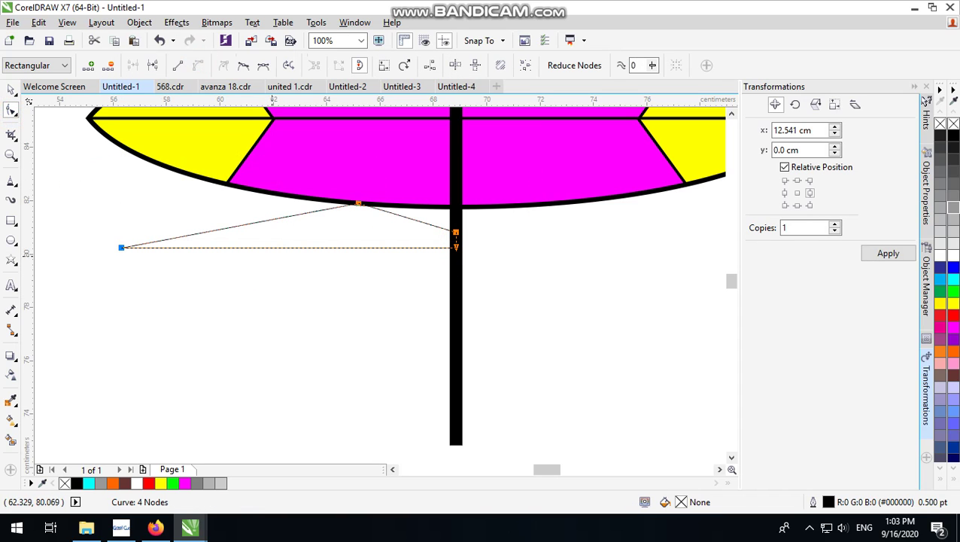
left_click_drag(232, 229, 298, 224)
left_click_drag(337, 186, 380, 210)
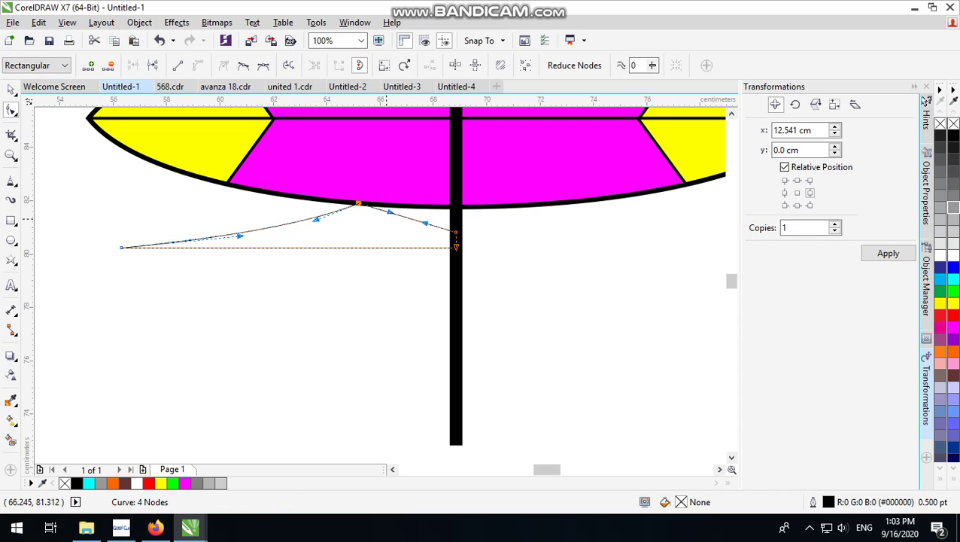
key("Delete")
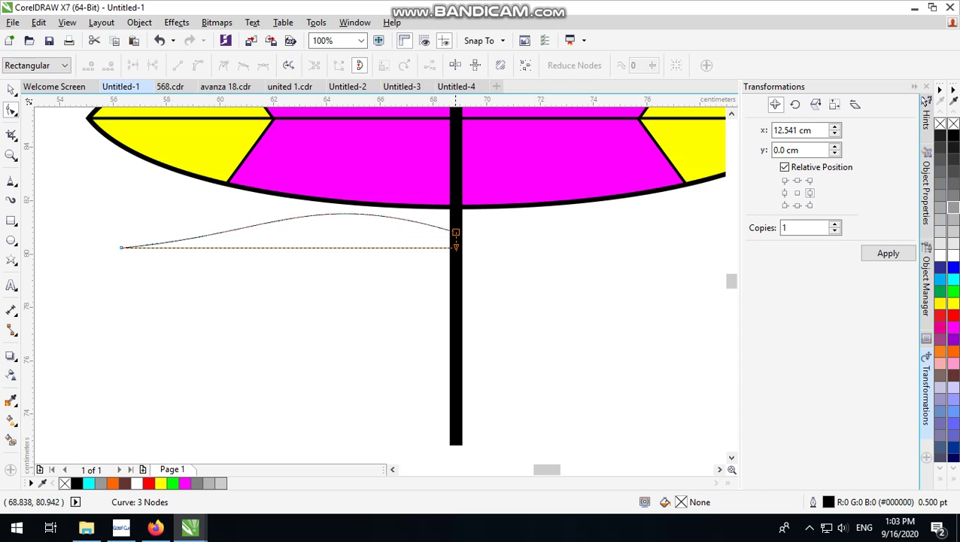
Reshape the upper curve with the control handle of its node on the pole so its crest touches the ellipse's lower edge
scroll(456, 228, "up", 3)
left_click_drag(455, 239, 422, 259)
scroll(457, 257, "down", 2)
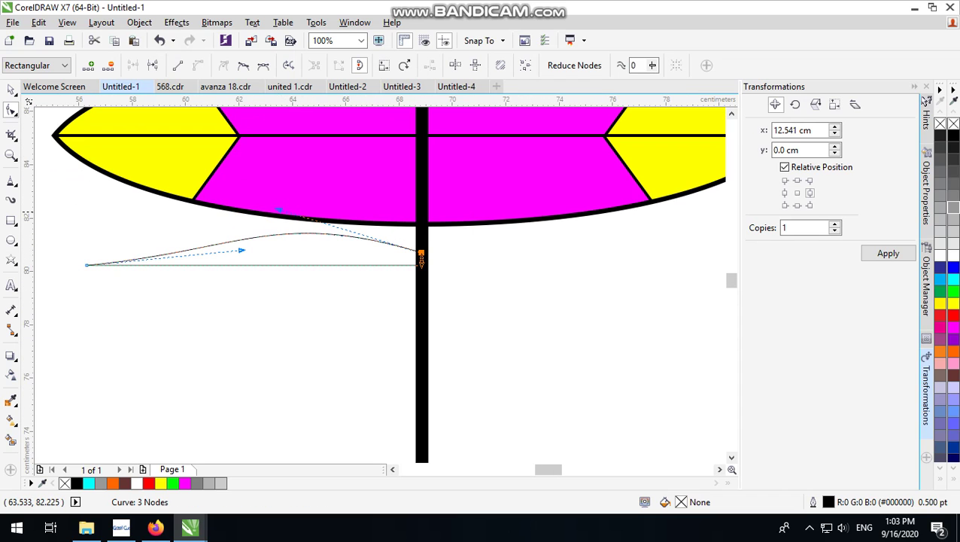
left_click_drag(280, 210, 315, 186)
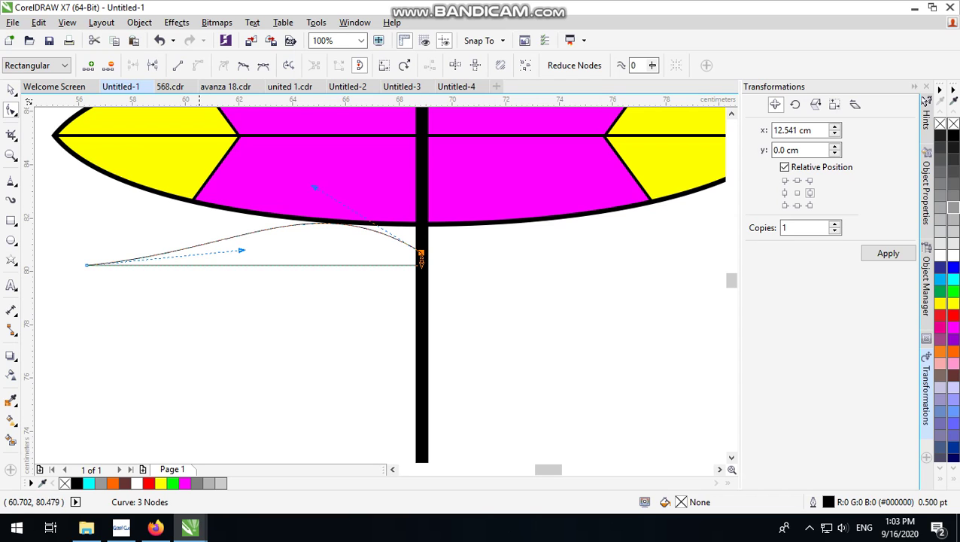
Stretch the curved shape downward to about 2.04 cm tall and shift it slightly up against the ellipse
key("space")
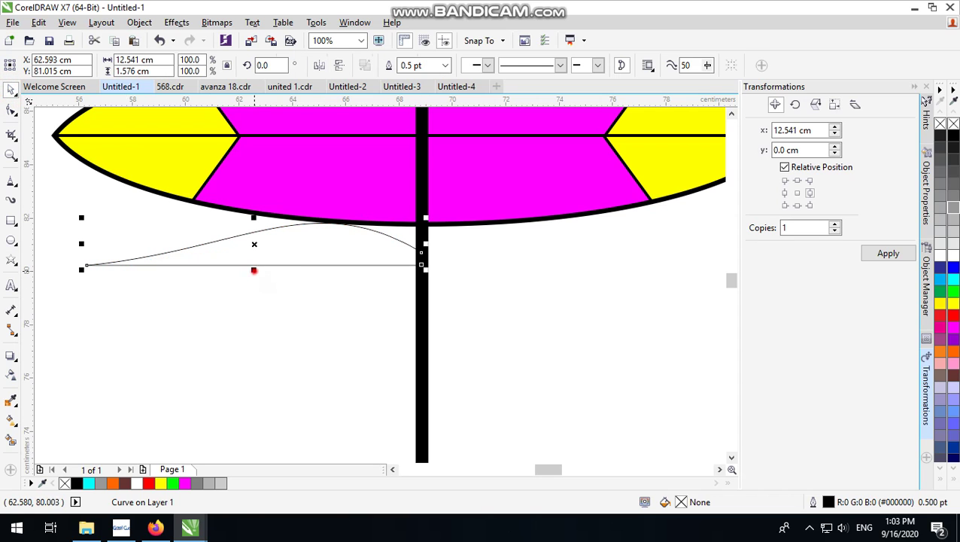
left_click_drag(254, 270, 254, 282)
scroll(345, 254, "up", 1)
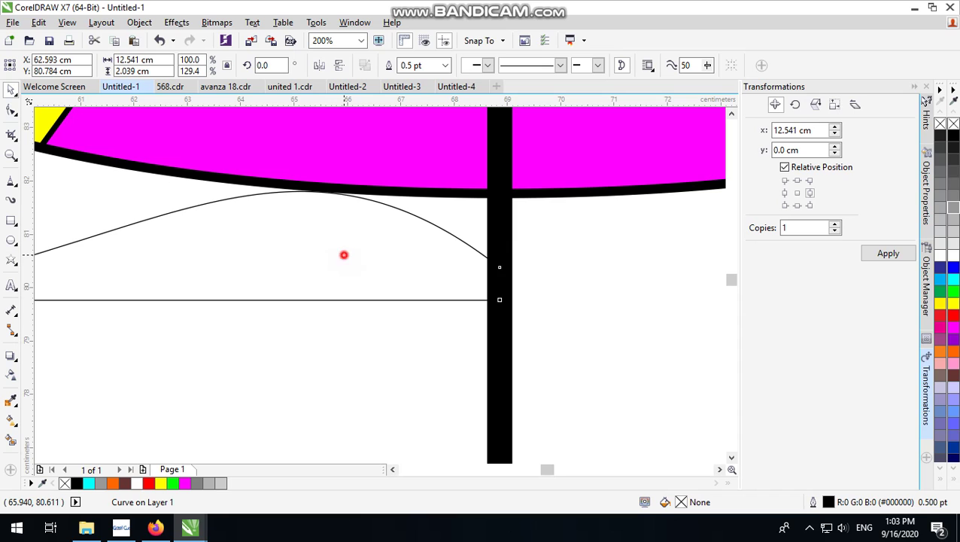
left_click_drag(344, 255, 344, 252)
scroll(344, 253, "down", 1)
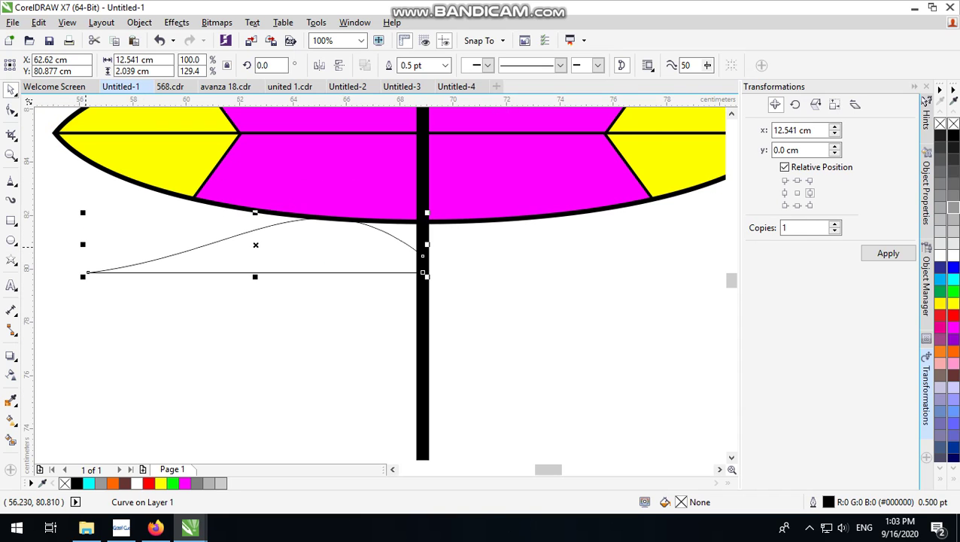
Mirror a copy of the curved shape to the other side of the pole and combine both halves into one curve
left_click_drag(83, 244, 328, 261)
right_click(487, 250)
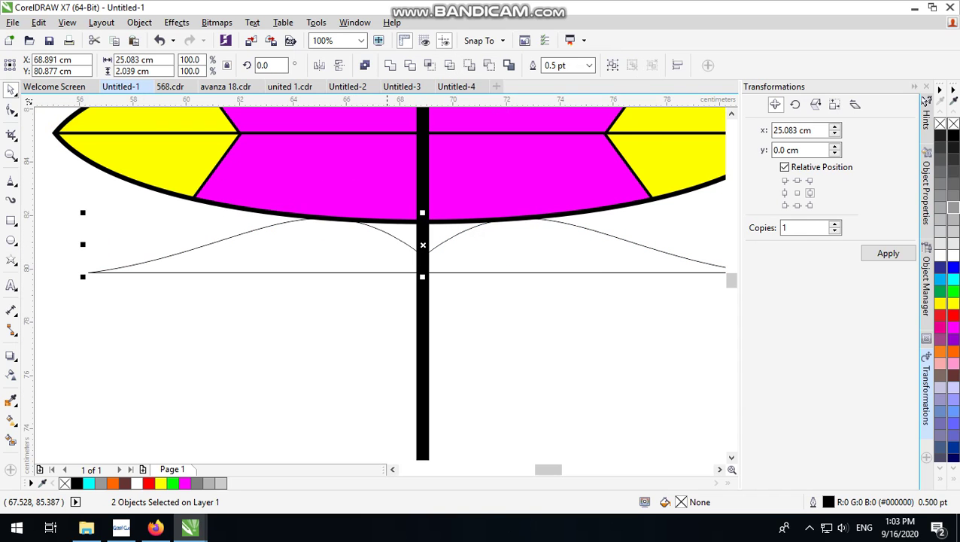
left_click(364, 66)
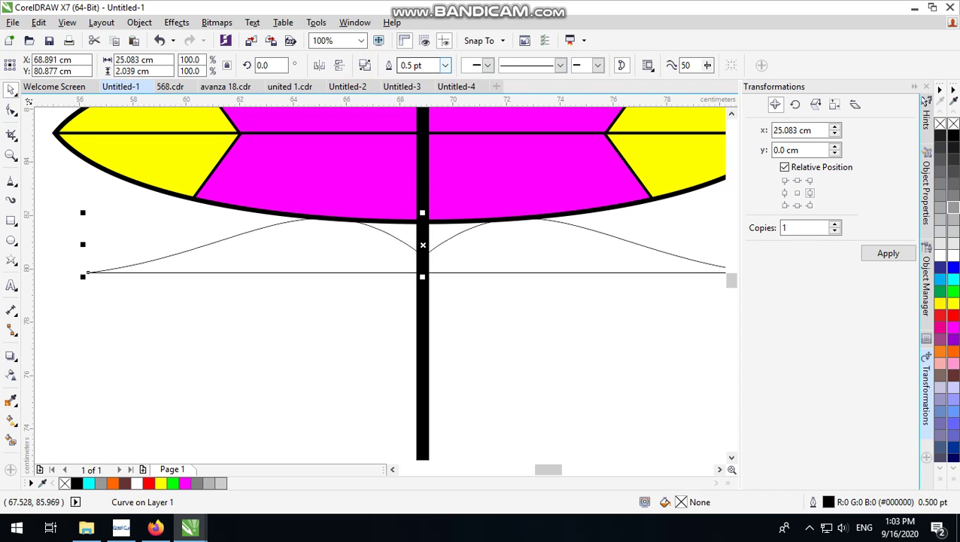
Set the combined curve's outline width to 3.0 pt
left_click(445, 66)
left_click(407, 154)
scroll(472, 258, "down", 2)
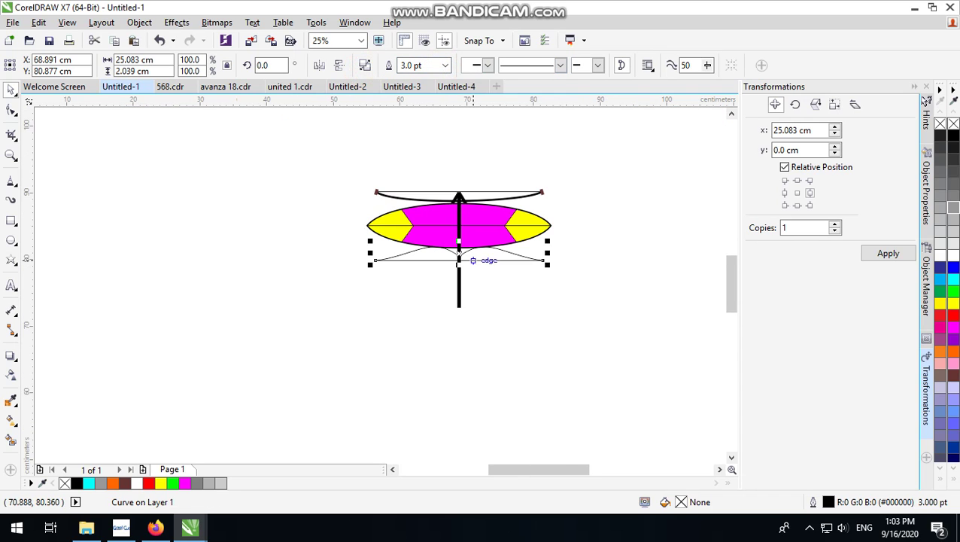
scroll(473, 260, "up", 2)
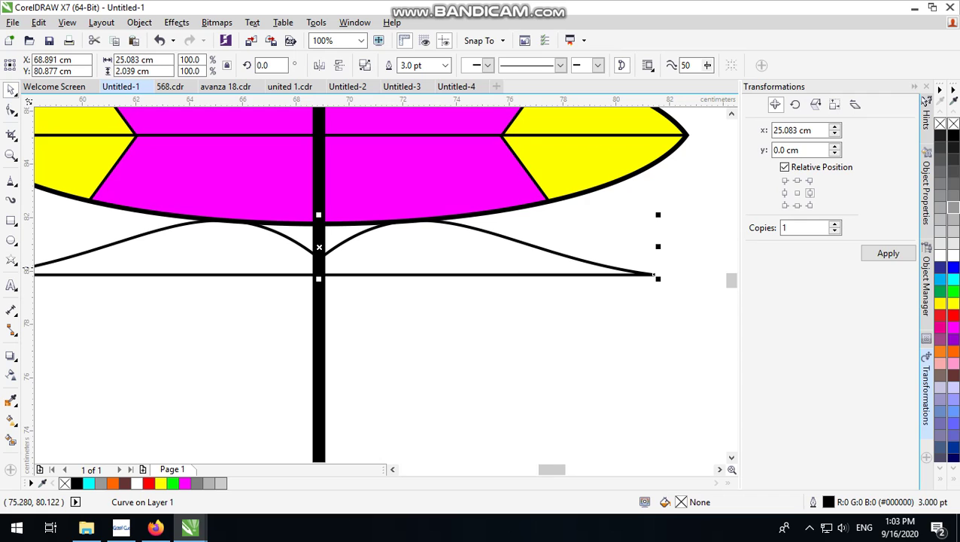
left_click(487, 315)
scroll(487, 315, "down", 1)
Center the combined curve horizontally on the black vertical pole
left_click(428, 266)
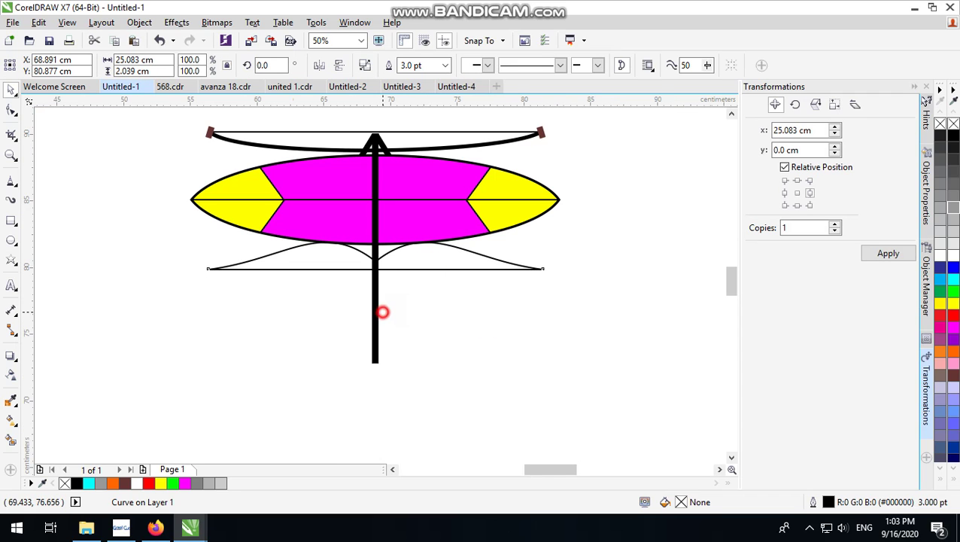
left_click(376, 313, "shift")
left_click(492, 314)
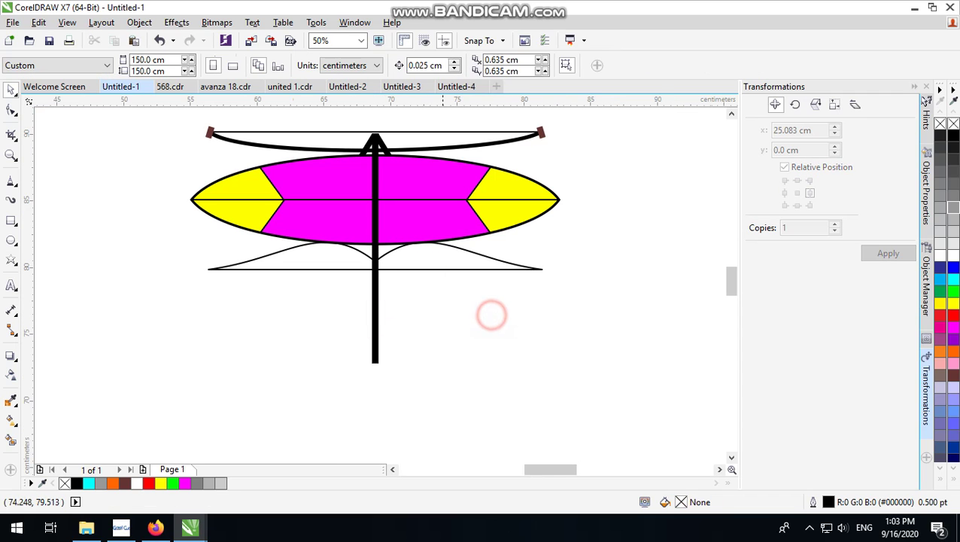
left_click(435, 249)
scroll(433, 252, "up", 1)
scroll(489, 261, "down", 1)
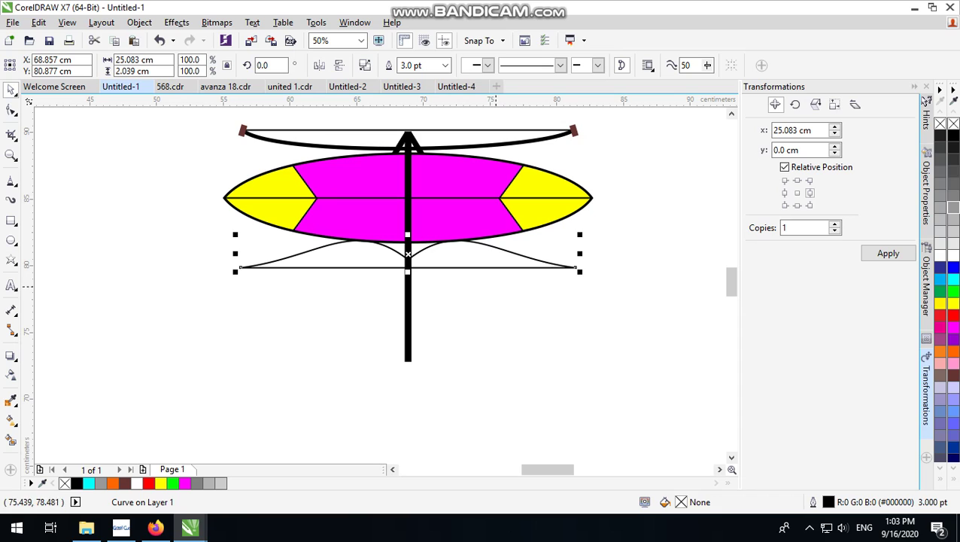
scroll(465, 296, "up", 2)
scroll(411, 263, "down", 1)
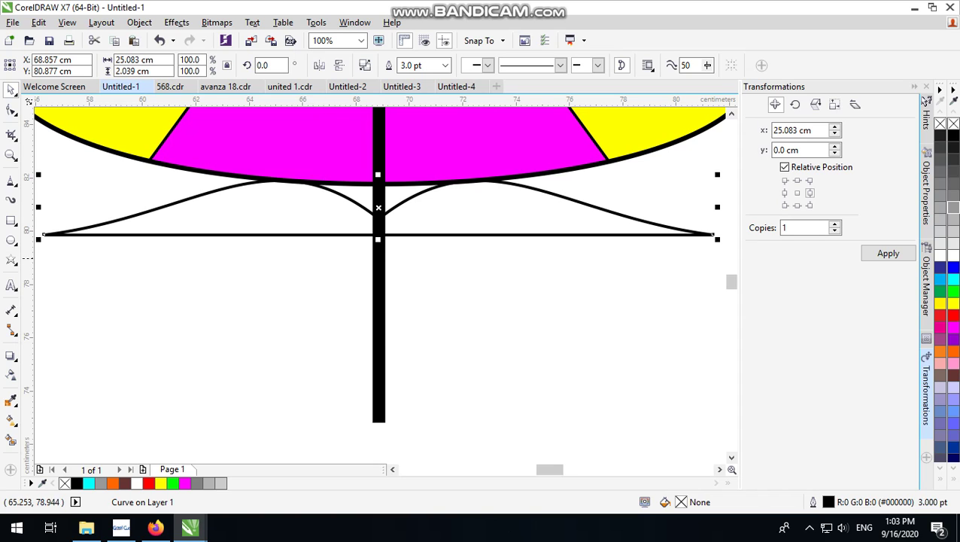
Draw a closed Polyline triangle about 10 cm wide and 5.3 cm tall on the left side of the pole's lower end
left_click(11, 181)
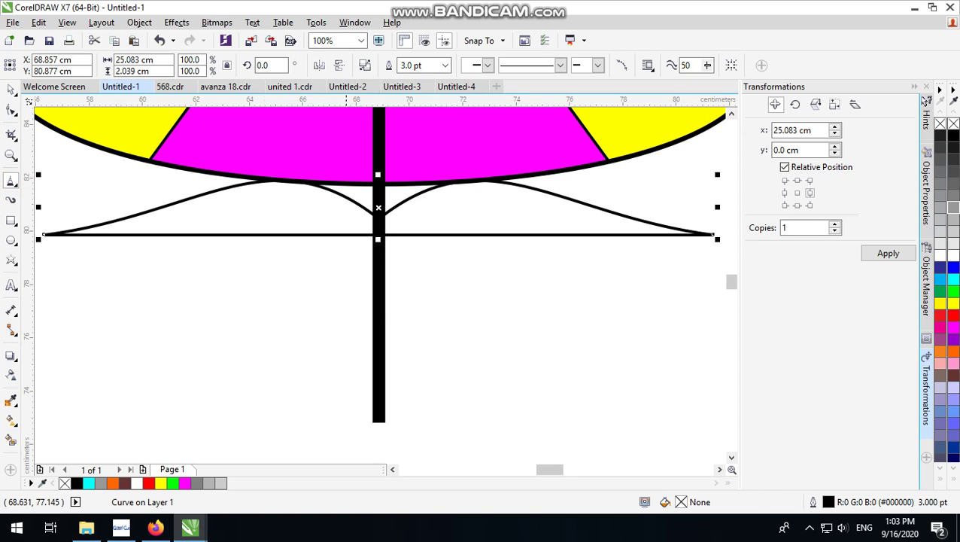
scroll(233, 234, "down", 1)
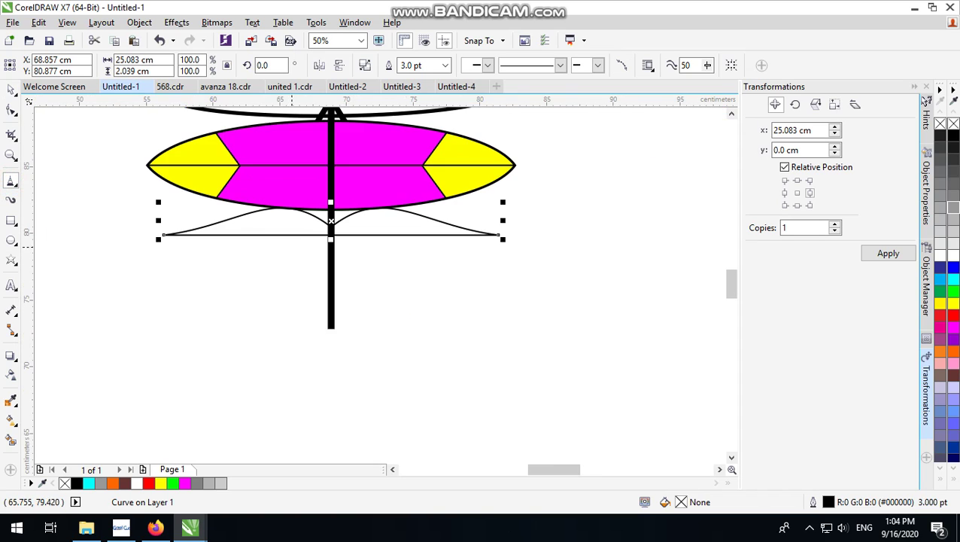
left_click(328, 259)
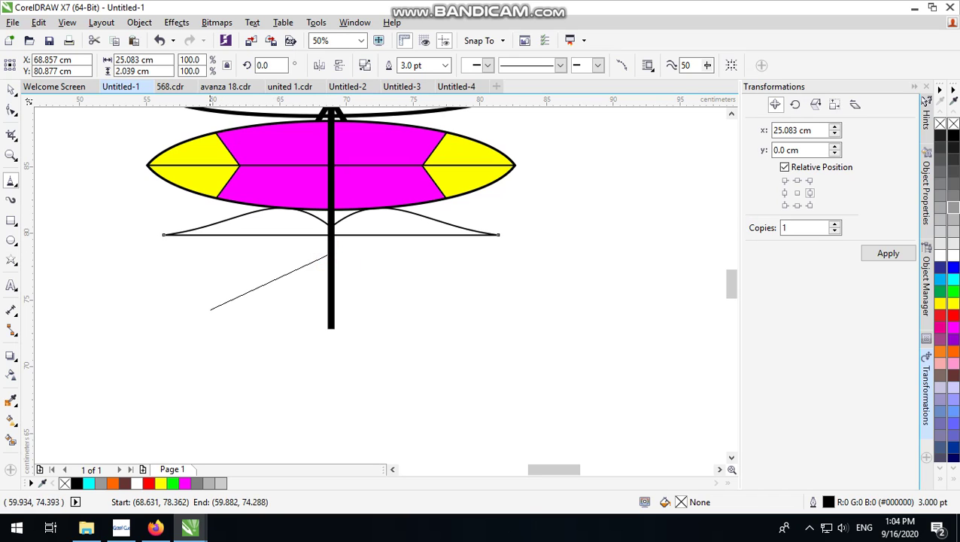
left_click(200, 325)
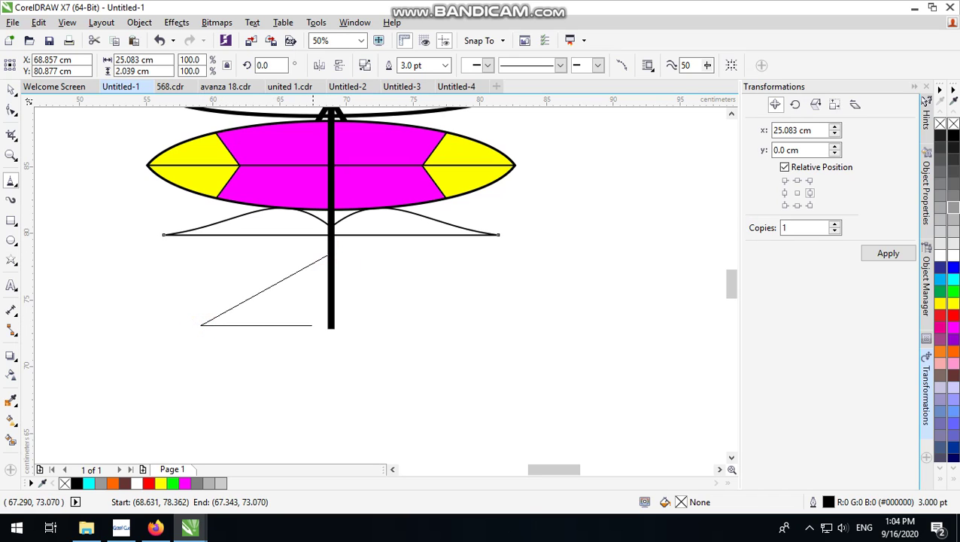
left_click(328, 328)
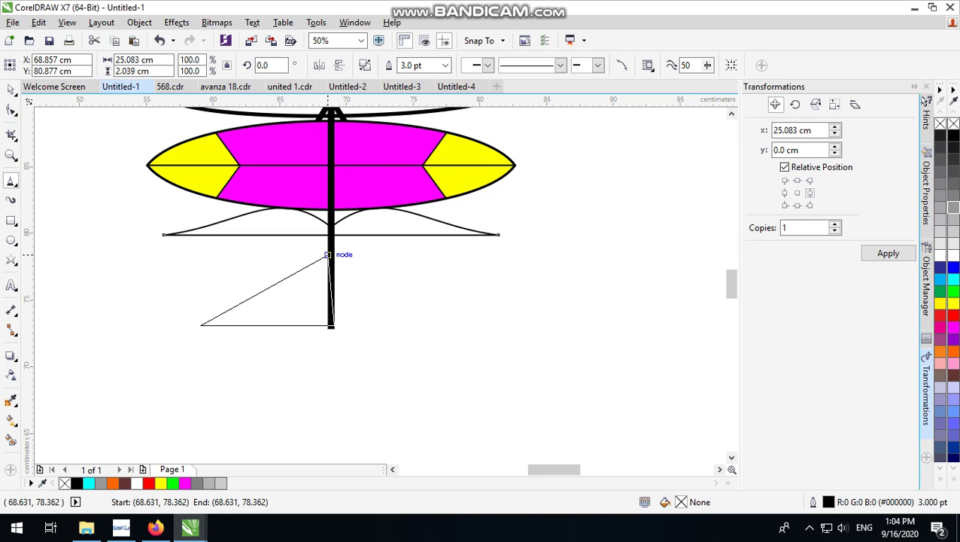
left_click(327, 254)
Move the triangle's upper node to the pole's right edge, and shift its outer left node slightly upward and inward
left_click(11, 110)
scroll(369, 218, "up", 2)
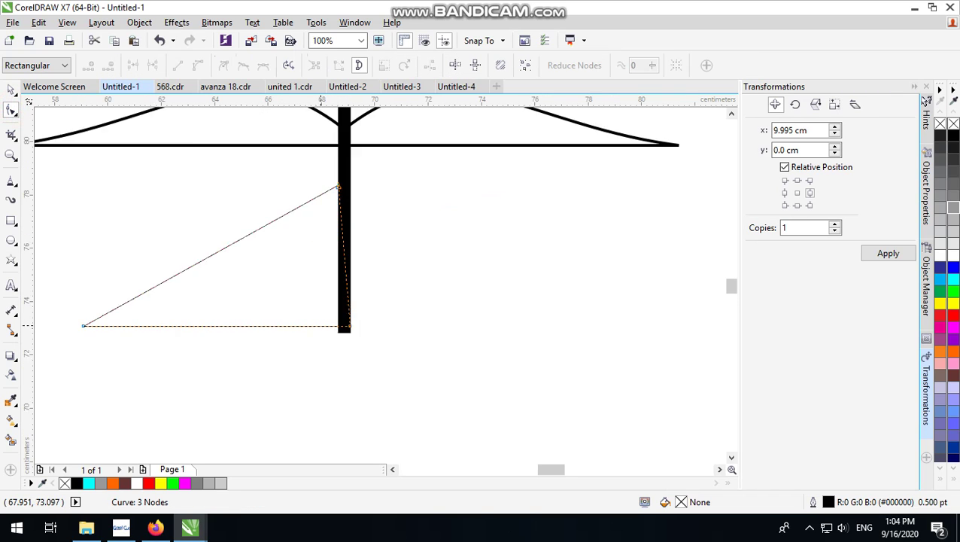
scroll(374, 212, "down", 1)
scroll(374, 212, "up", 2)
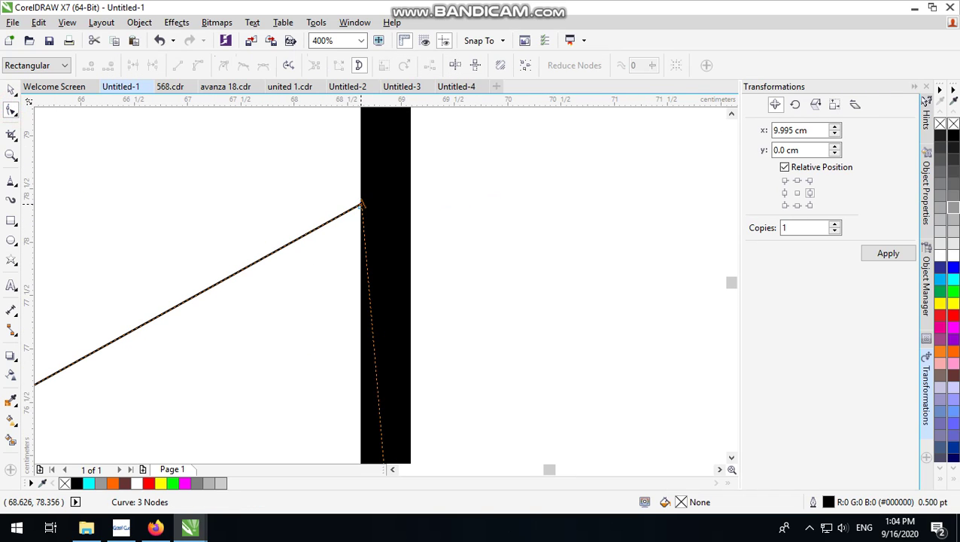
left_click_drag(361, 204, 409, 186)
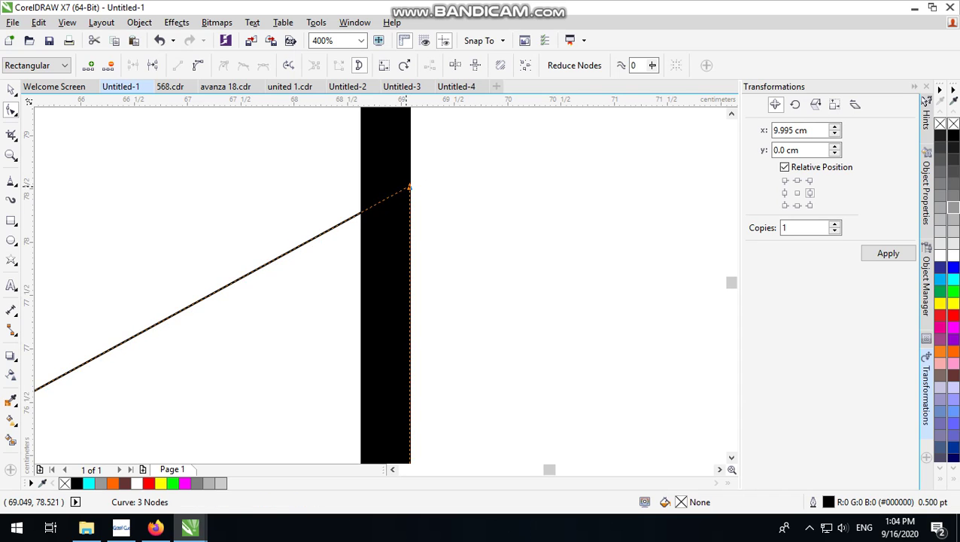
scroll(406, 188, "down", 3)
scroll(345, 227, "up", 1)
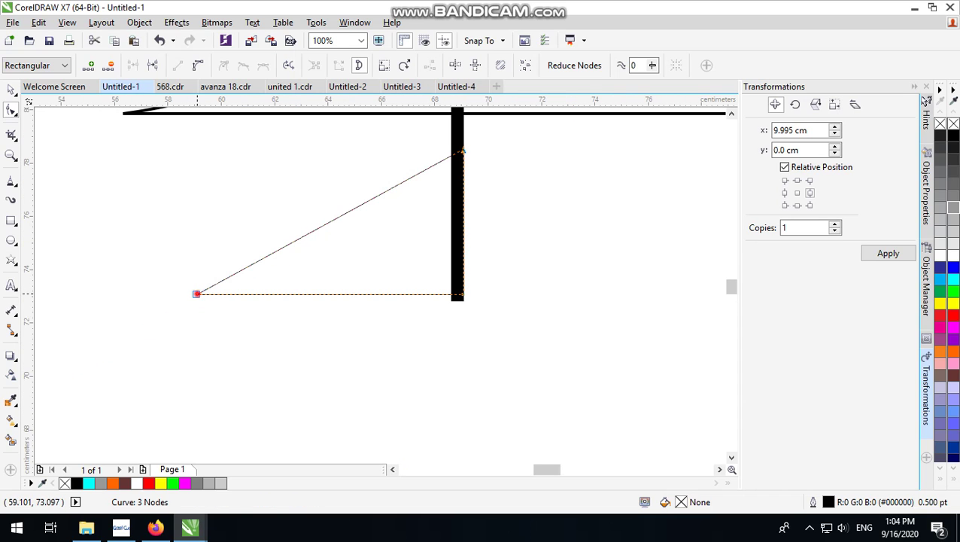
left_click_drag(196, 293, 204, 275)
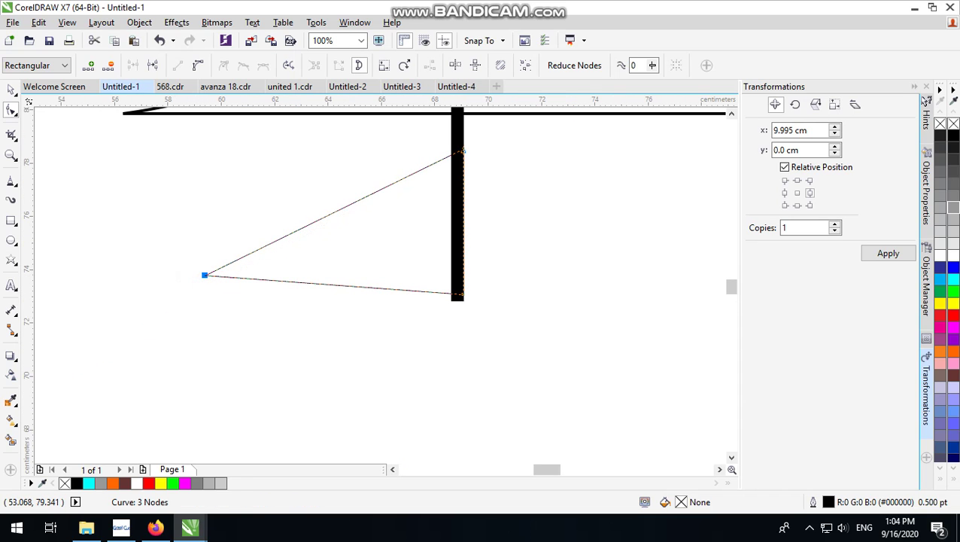
Convert the triangle's sides to curves, bow the upper and lower edges outward, and lower the bottom node to the pole's end
scroll(140, 306, "down", 1)
left_click_drag(135, 191, 322, 304)
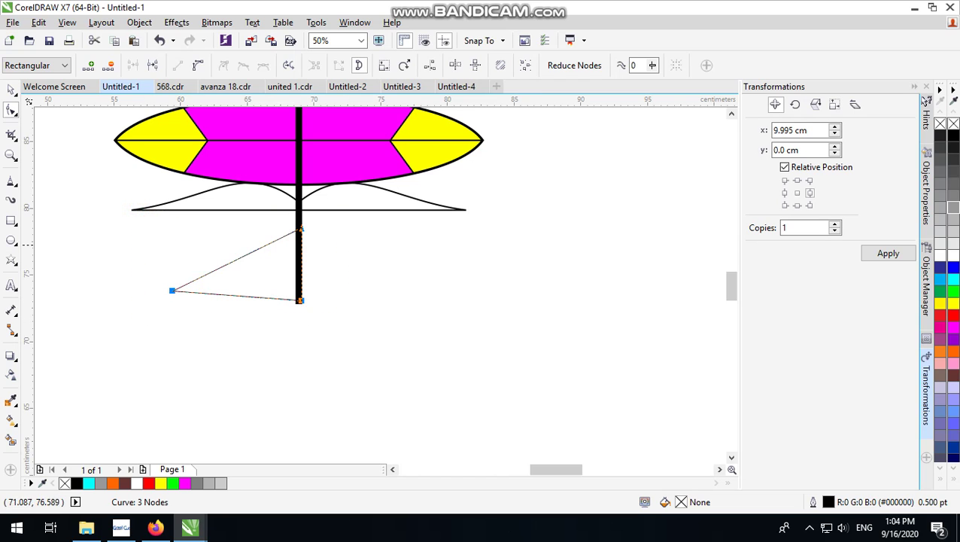
scroll(249, 262, "up", 1)
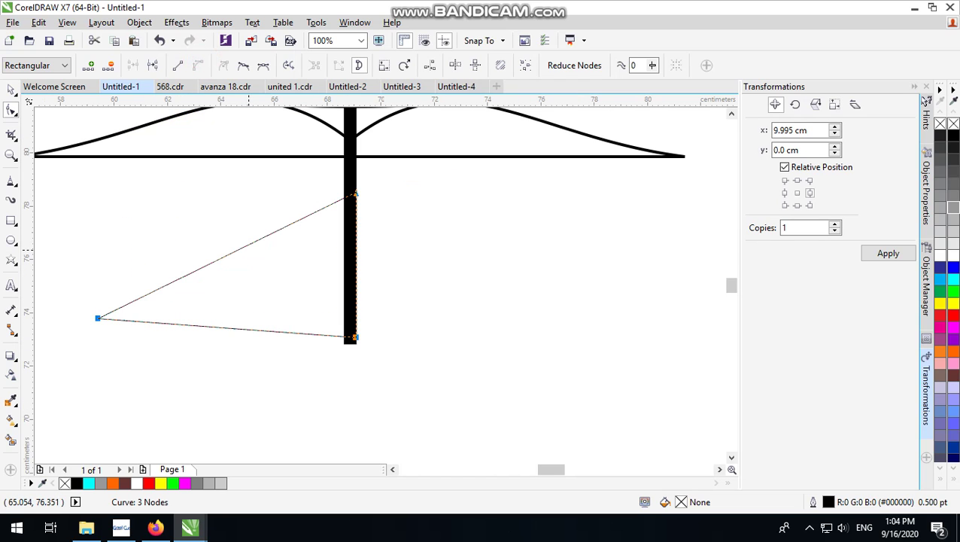
left_click_drag(247, 245, 219, 226)
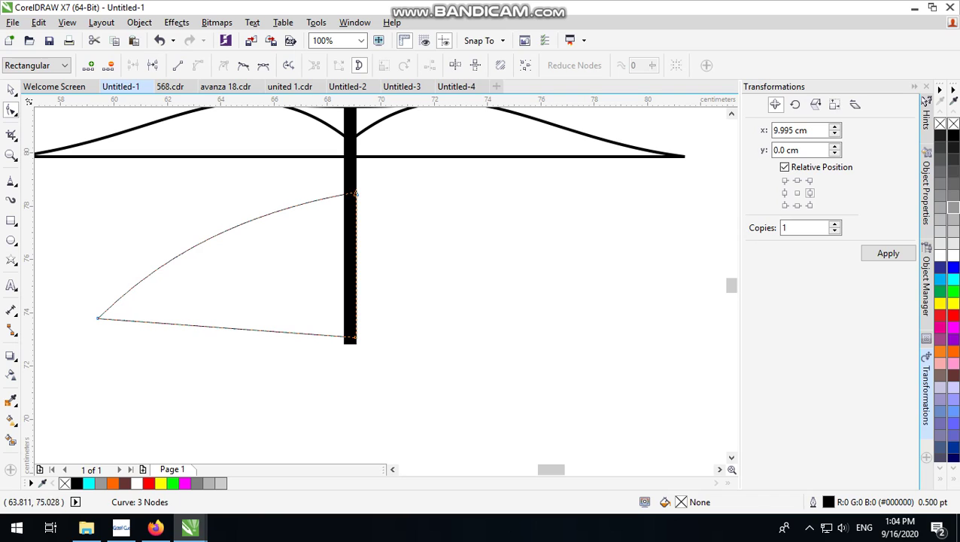
left_click_drag(199, 325, 200, 335)
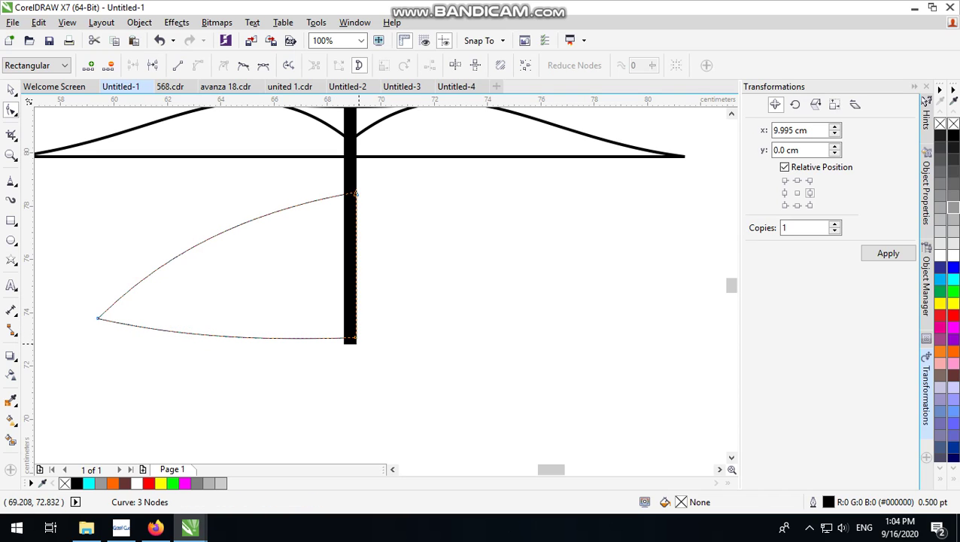
left_click(355, 341)
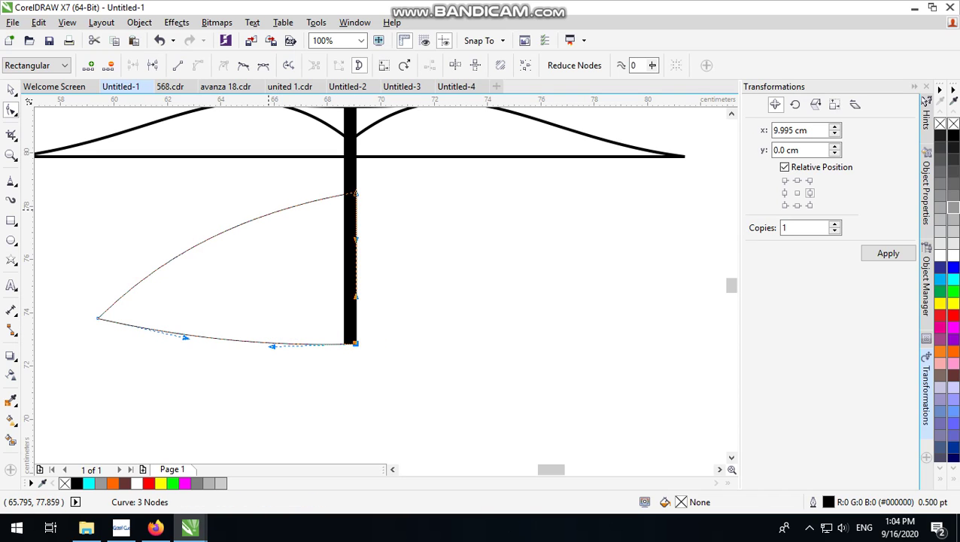
left_click_drag(268, 212, 245, 203)
Narrow the curved tail shape to about 7.4 cm wide and mirror a copy to the other side of the pole
left_click(11, 89)
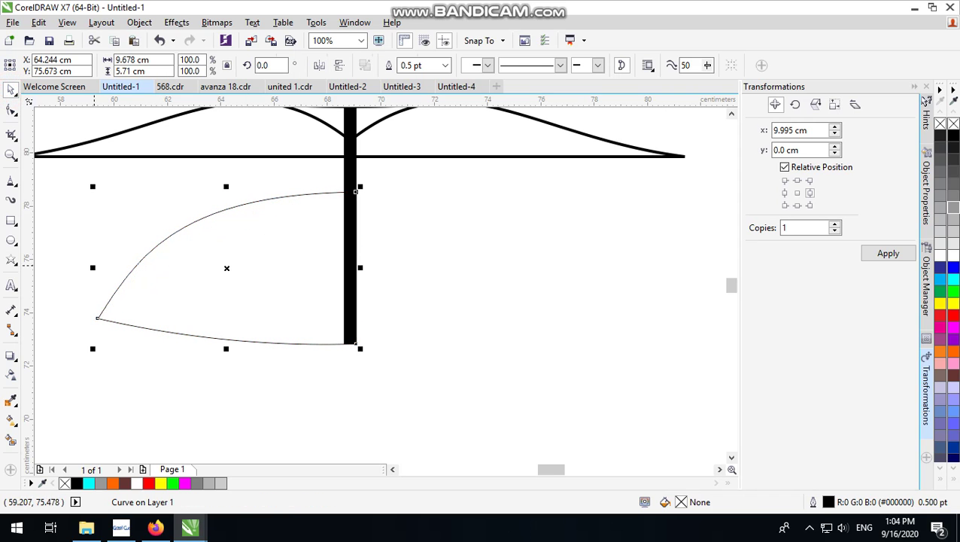
left_click_drag(93, 267, 146, 267)
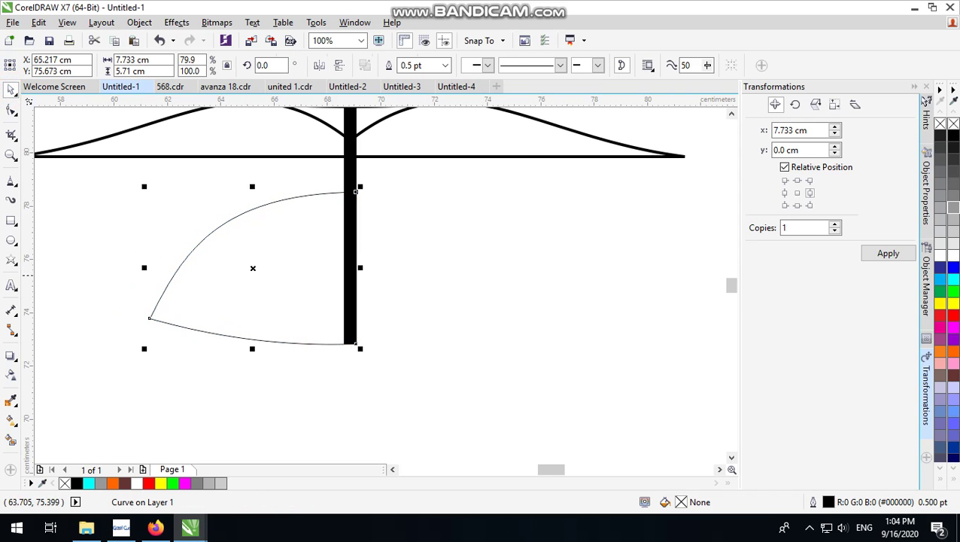
scroll(359, 283, "down", 2)
scroll(277, 274, "up", 2)
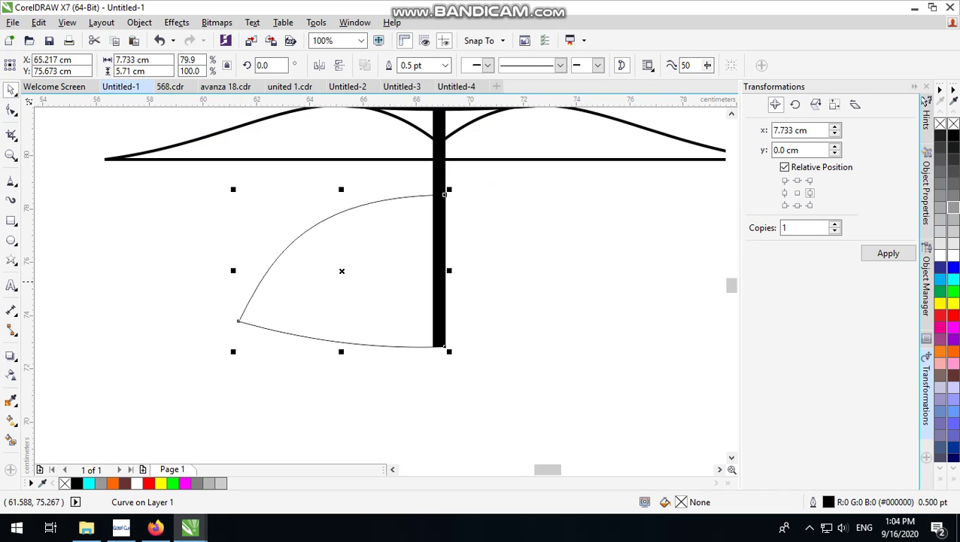
left_click_drag(235, 270, 493, 270)
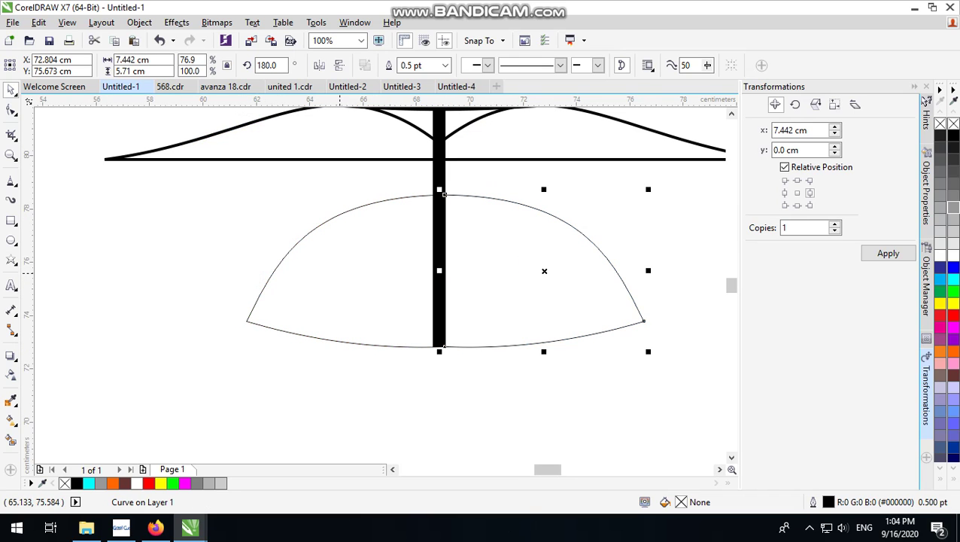
Group the two tail halves and center the group horizontally on the black pole
left_click(337, 272, "shift")
left_click(611, 65)
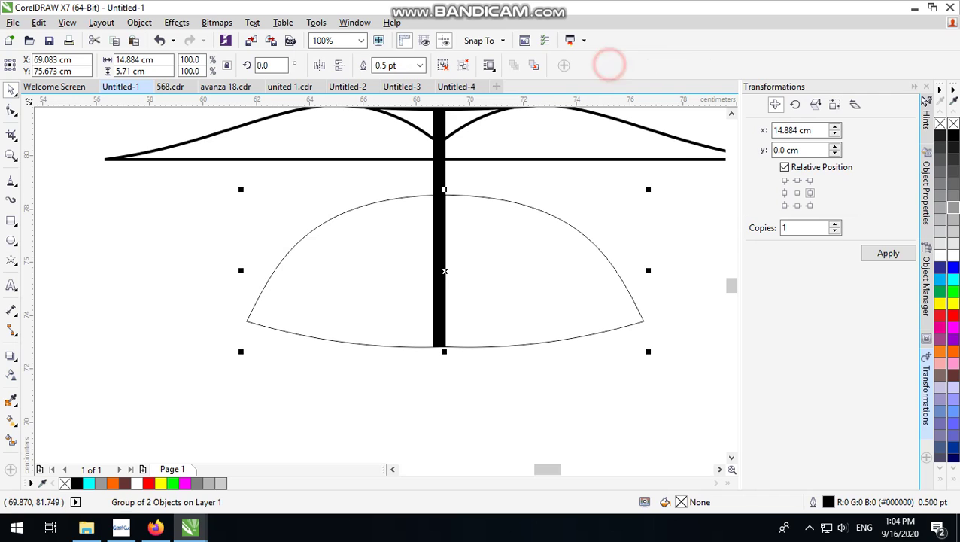
left_click(438, 172, "shift")
key("c")
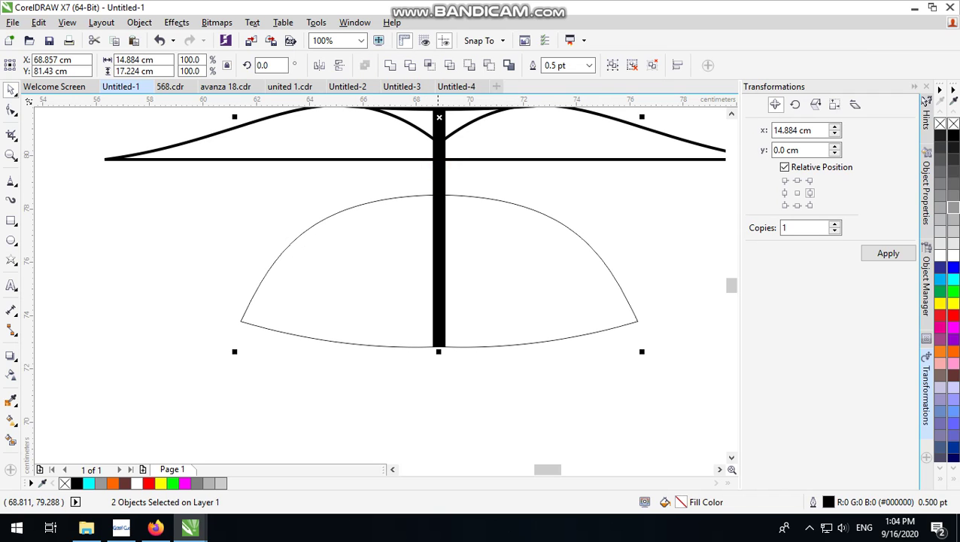
Narrow the grouped tail symmetrically about its center to about 14.2 cm wide
left_click(594, 194)
left_click(513, 249)
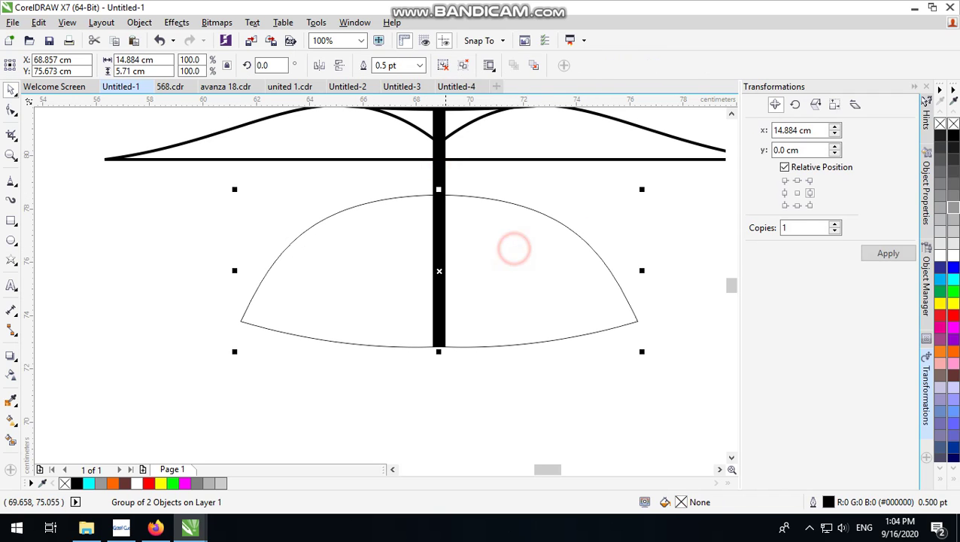
scroll(424, 295, "down", 1)
left_click(563, 283)
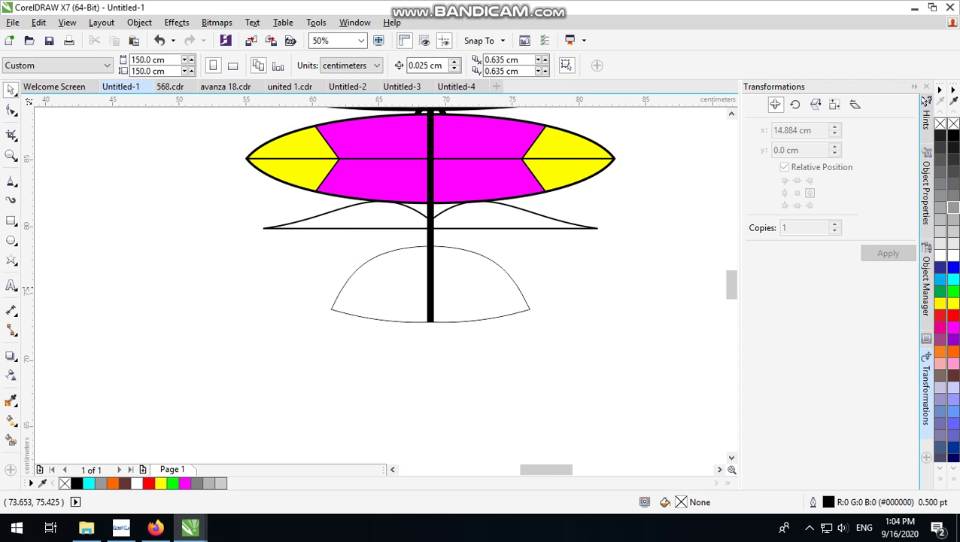
scroll(494, 289, "up", 1)
left_click(437, 292)
scroll(421, 292, "down", 1)
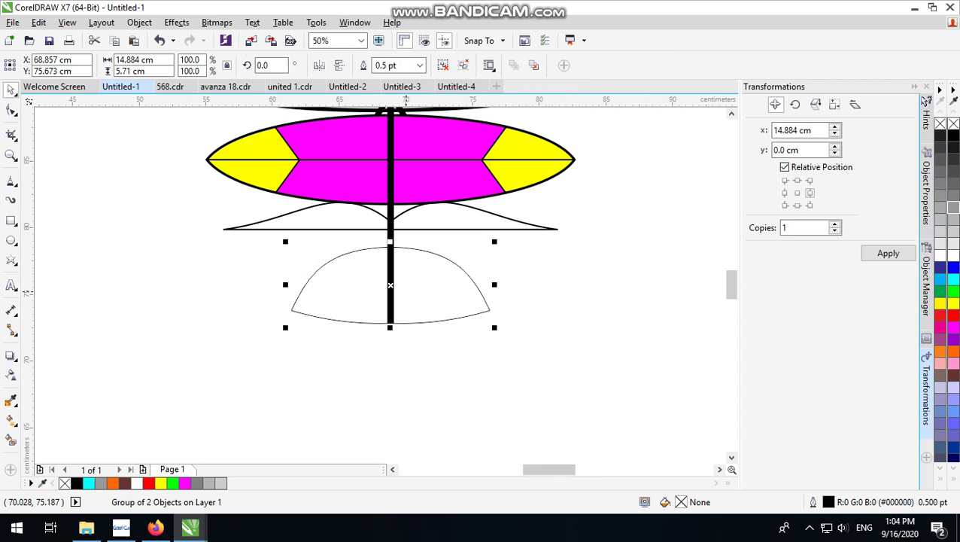
scroll(411, 265, "up", 1)
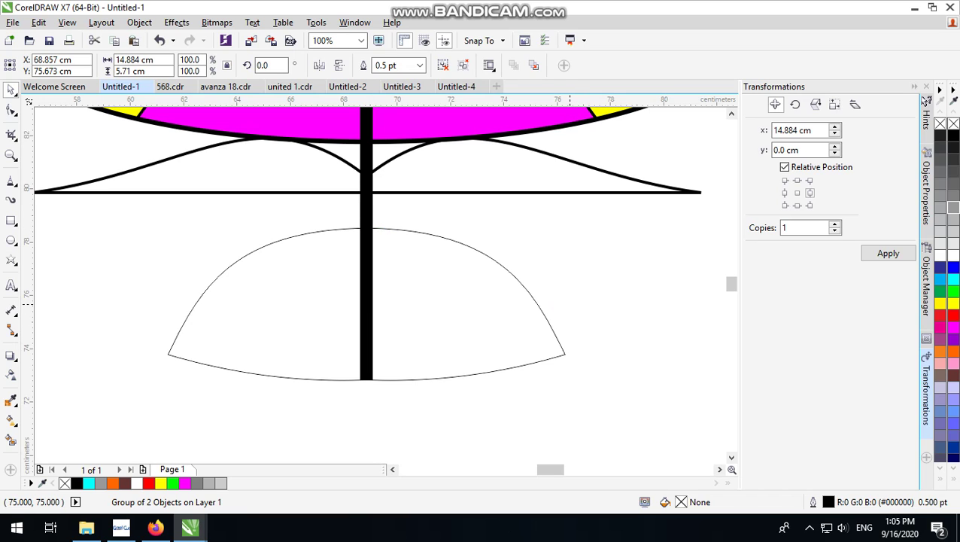
left_click_drag(569, 304, 561, 303)
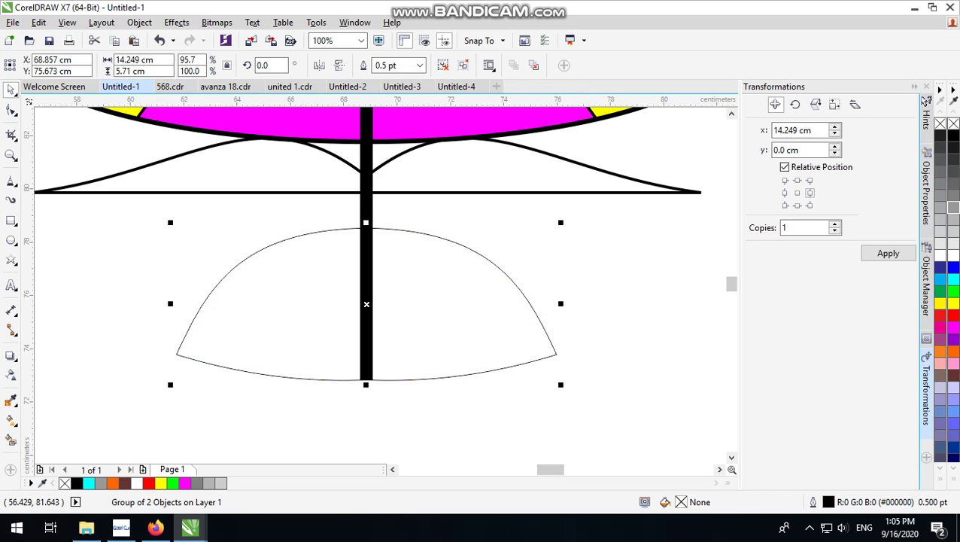
Fill the grouped tail with yellow and send it behind the black pole
key("F10")
key("space")
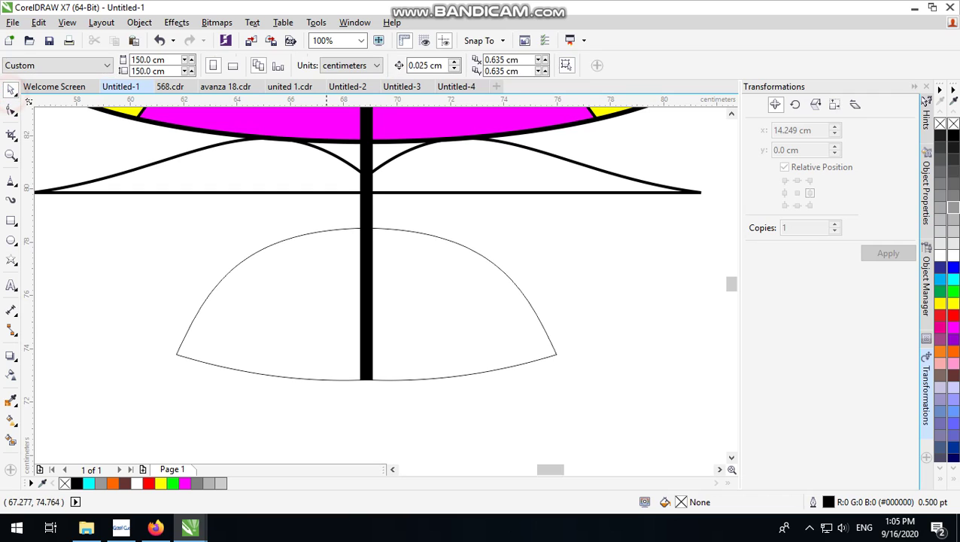
left_click(326, 325)
left_click(940, 303)
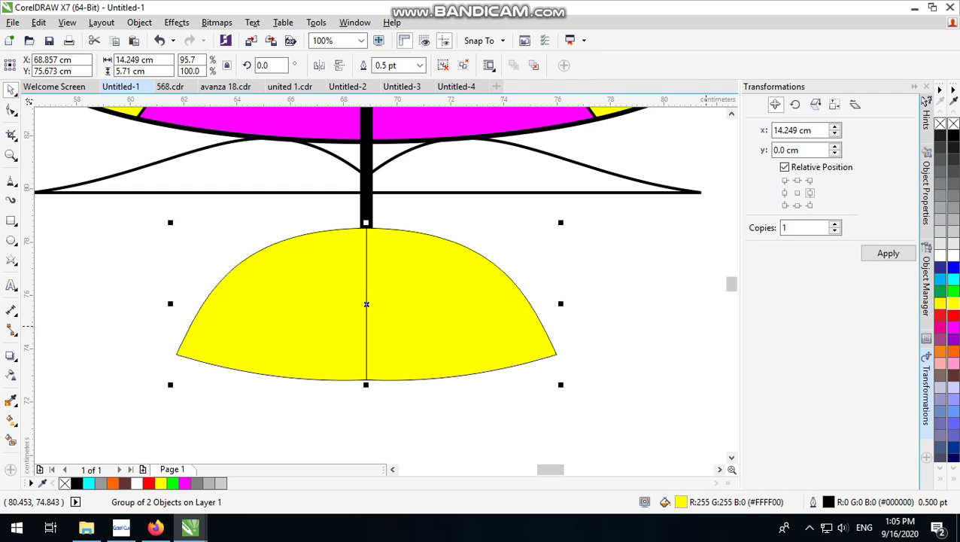
key("shift+Page_Down")
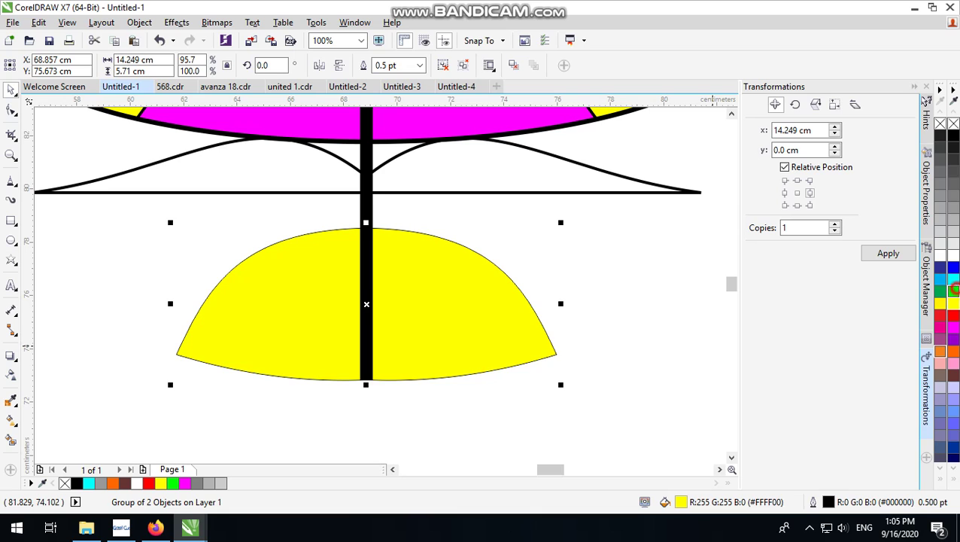
Change the tail's fill to bright green and set its outline width to 3.0 pt
left_click(954, 289)
left_click(419, 65)
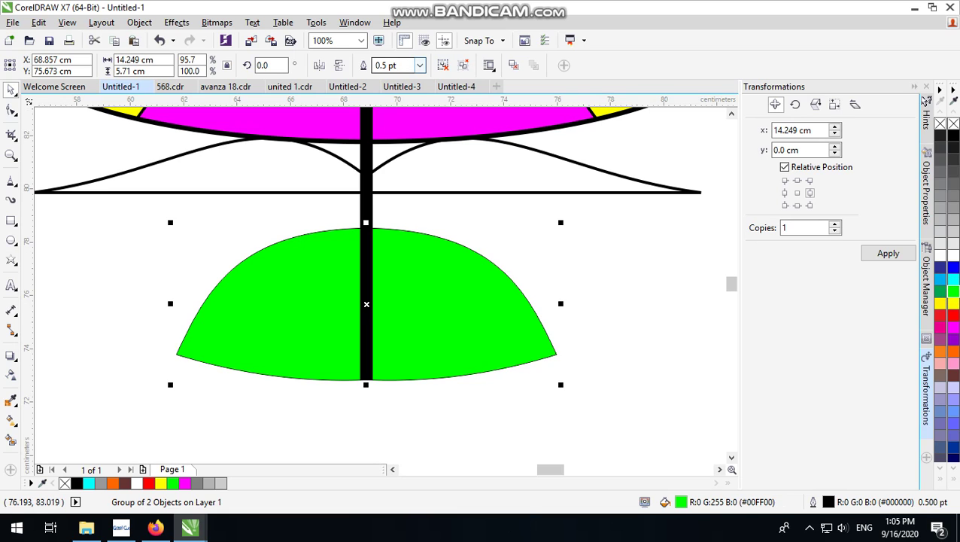
left_click(390, 153)
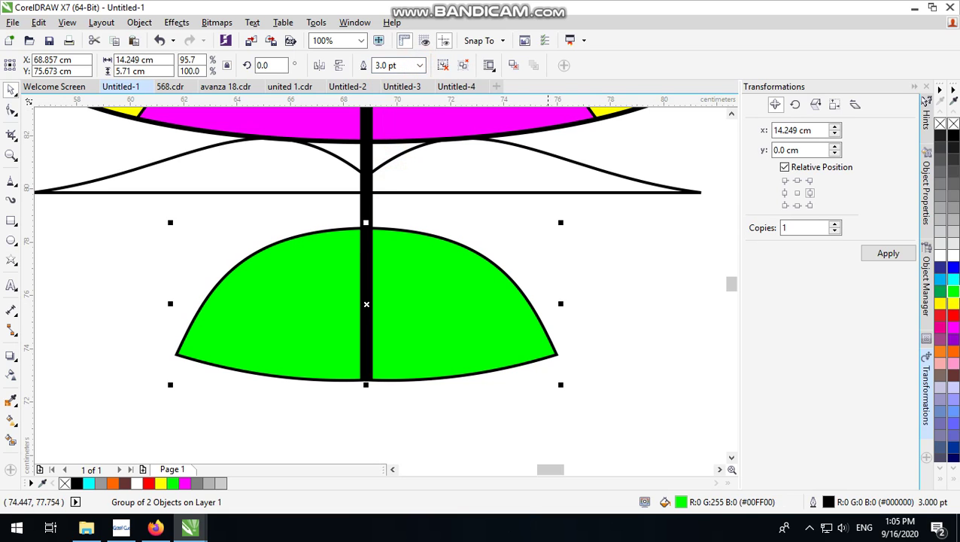
Fill the combined curved shape between the ellipse and the green tail with red
left_click(619, 268)
left_click(492, 193)
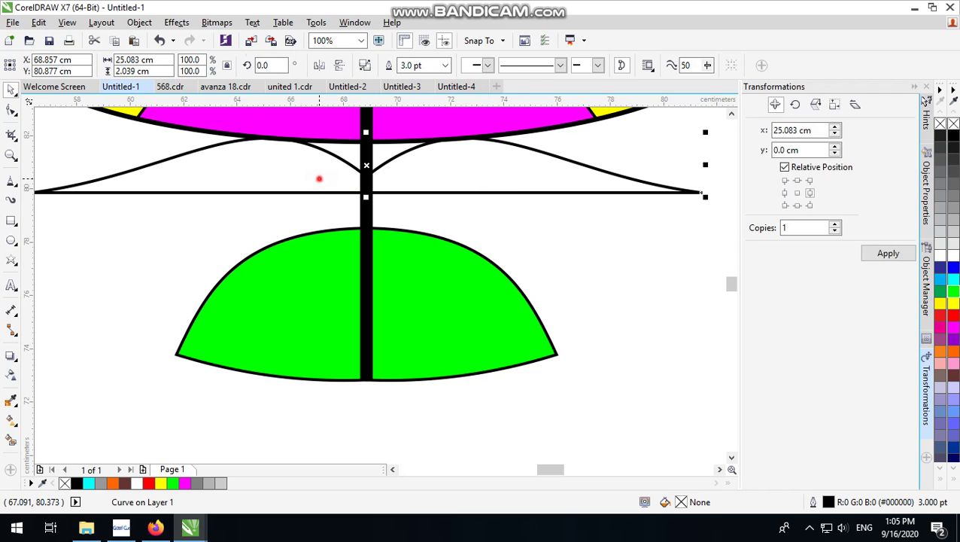
left_click(319, 177)
scroll(534, 246, "down", 1)
left_click(401, 202)
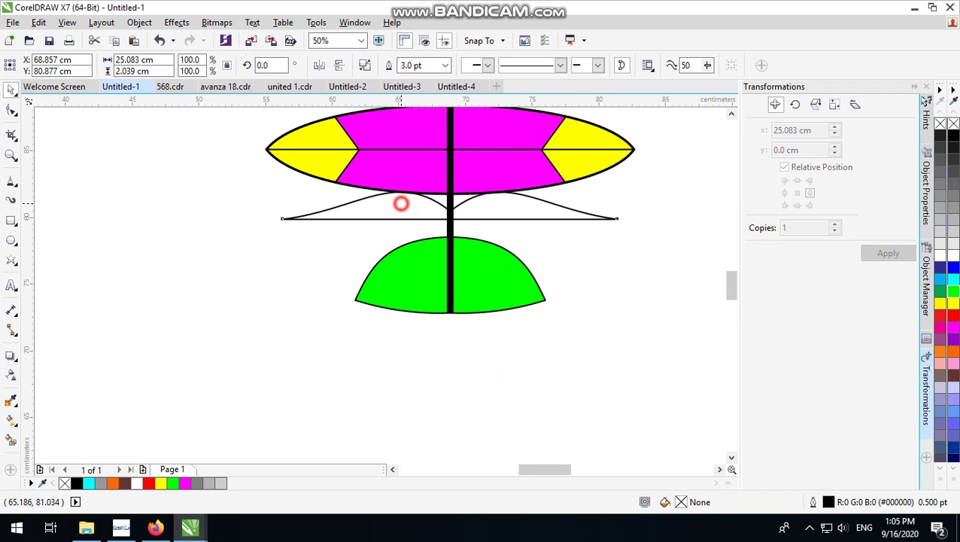
left_click(940, 317)
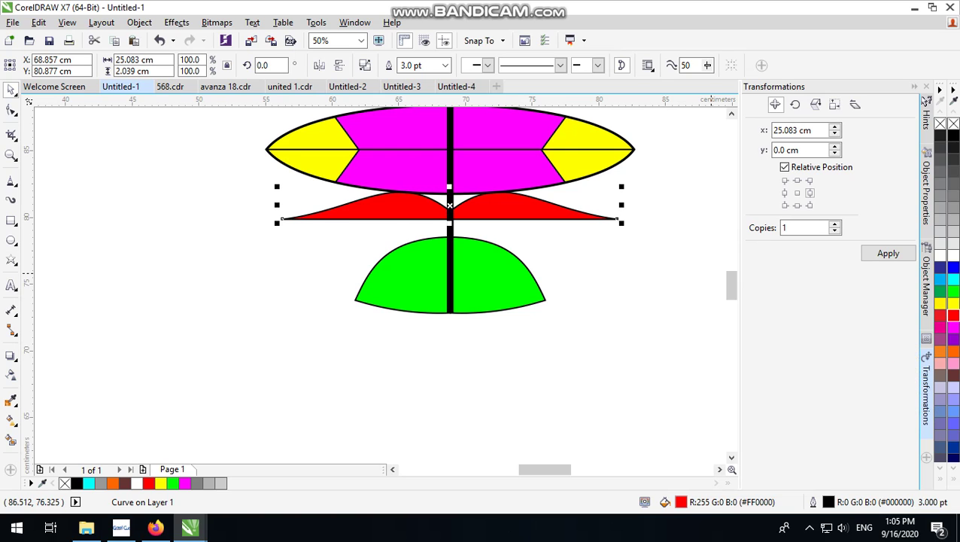
Draw a closed Polyline shape about 9.3 cm wide and 3 cm tall from the pole along the red shape's lower edge, angling down to the left
scroll(466, 228, "up", 2)
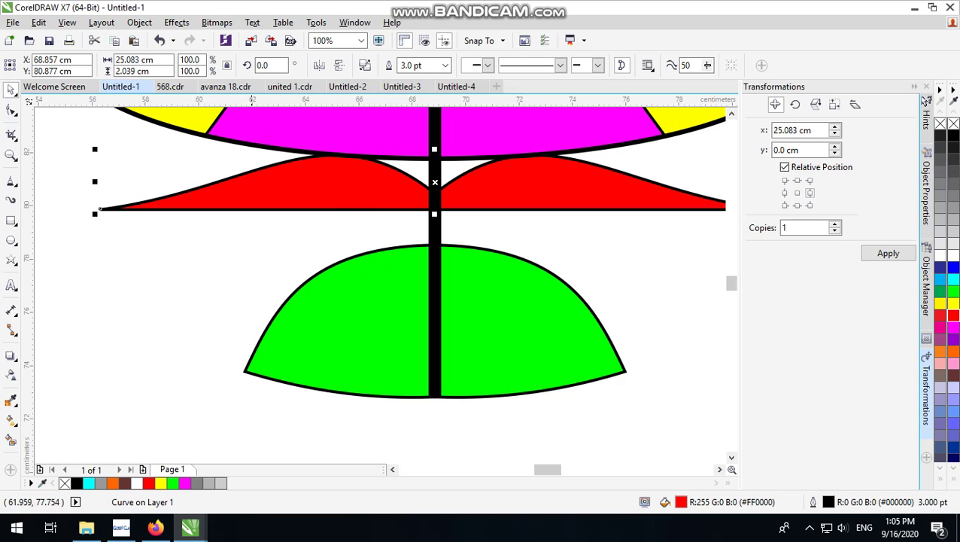
left_click(10, 181)
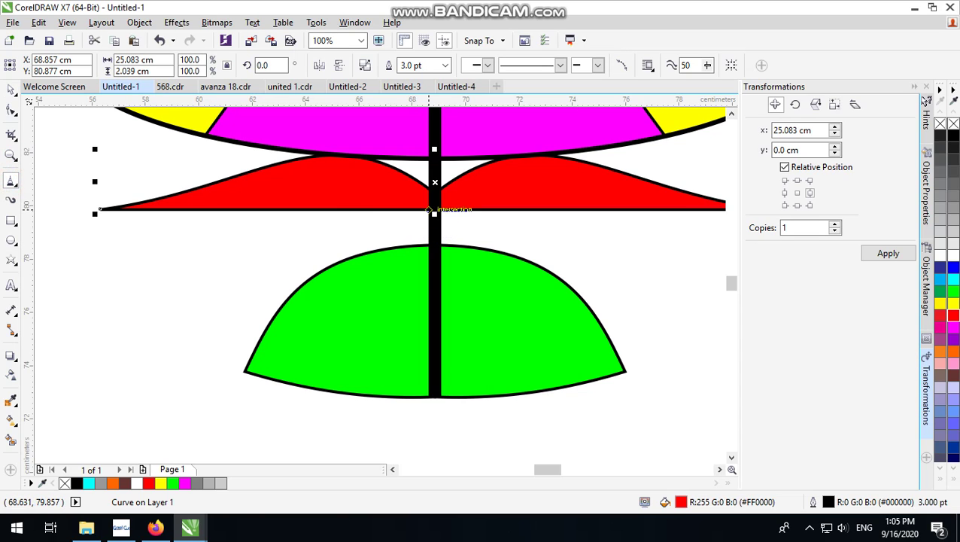
left_click(429, 210)
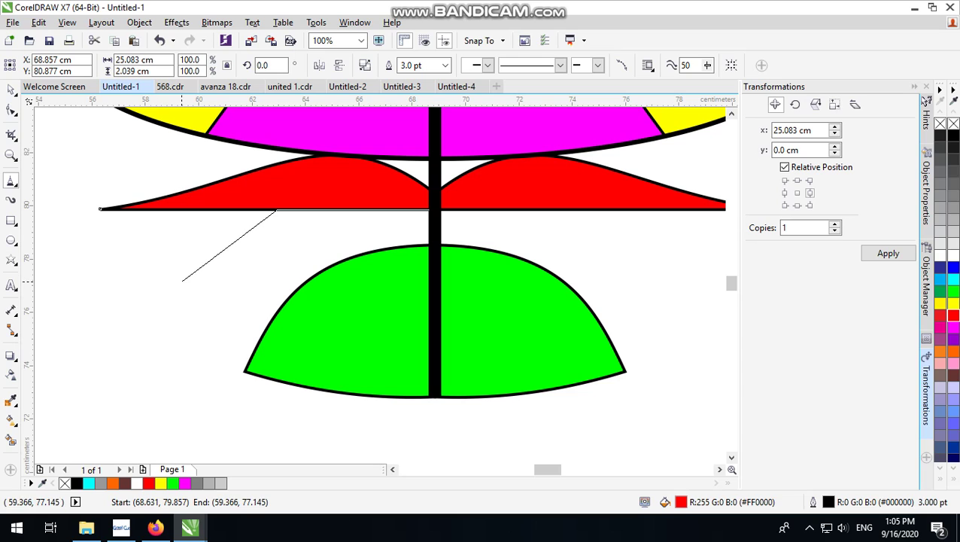
left_click(183, 280)
left_click(245, 289)
left_click(324, 229)
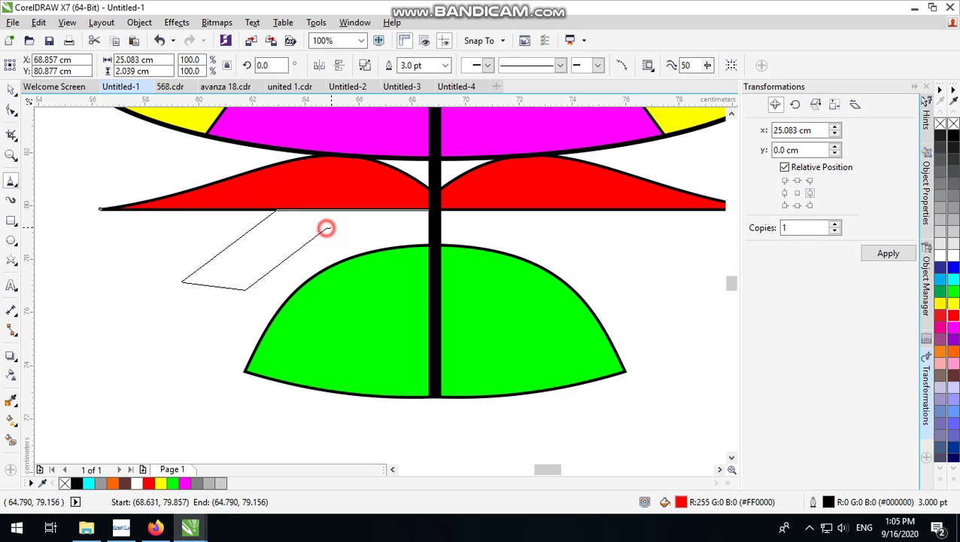
left_click(429, 210)
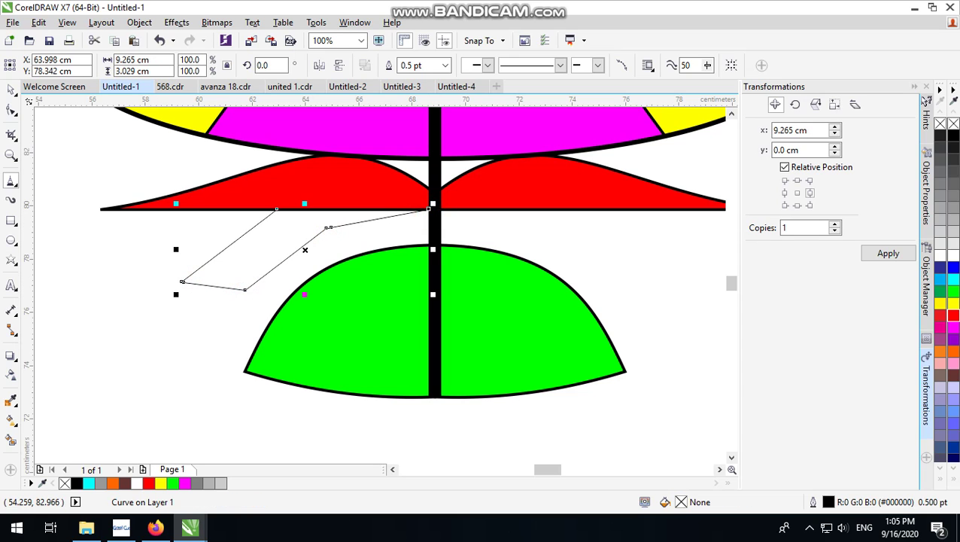
Convert the closed shape's segments to curves and delete the nodes at its upper corner and inner bend
key("F10")
left_click_drag(314, 228, 370, 259)
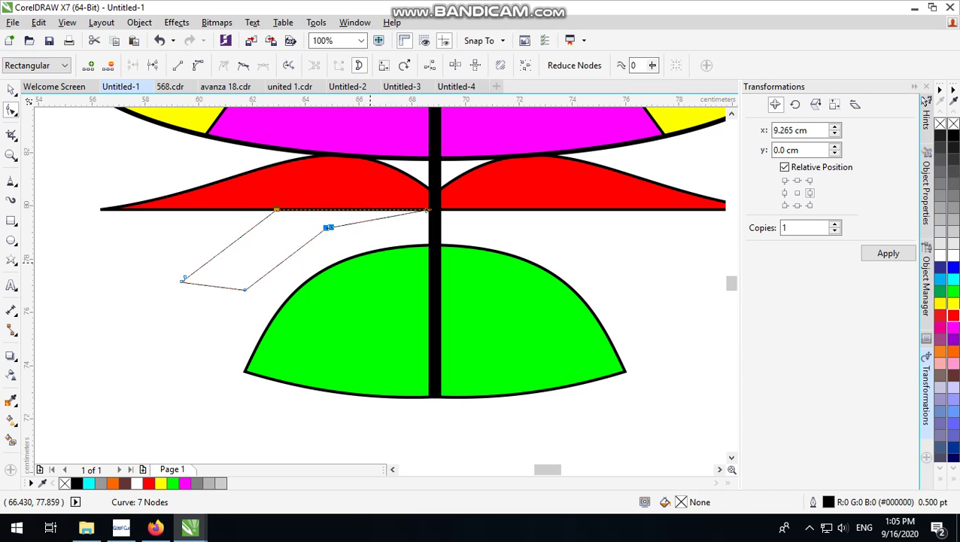
key("Delete")
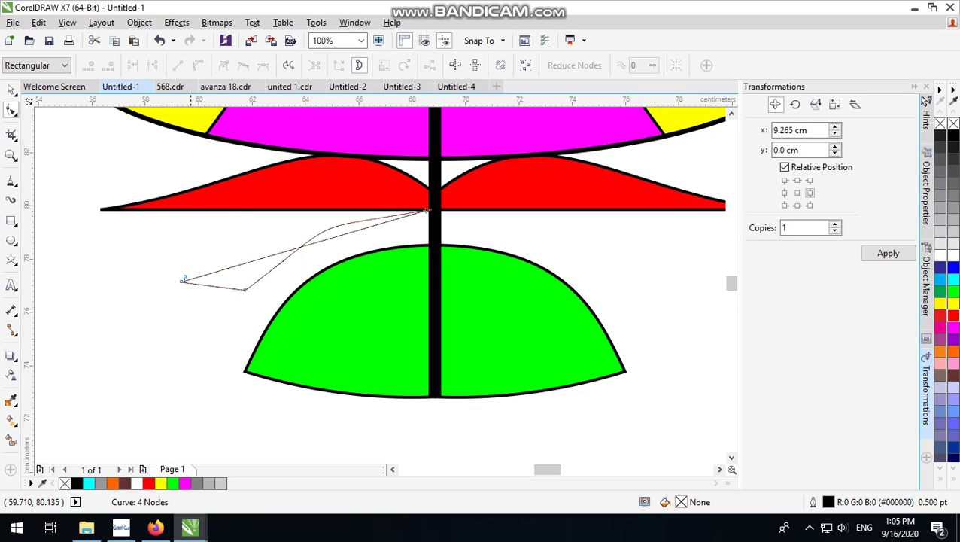
left_click(160, 40)
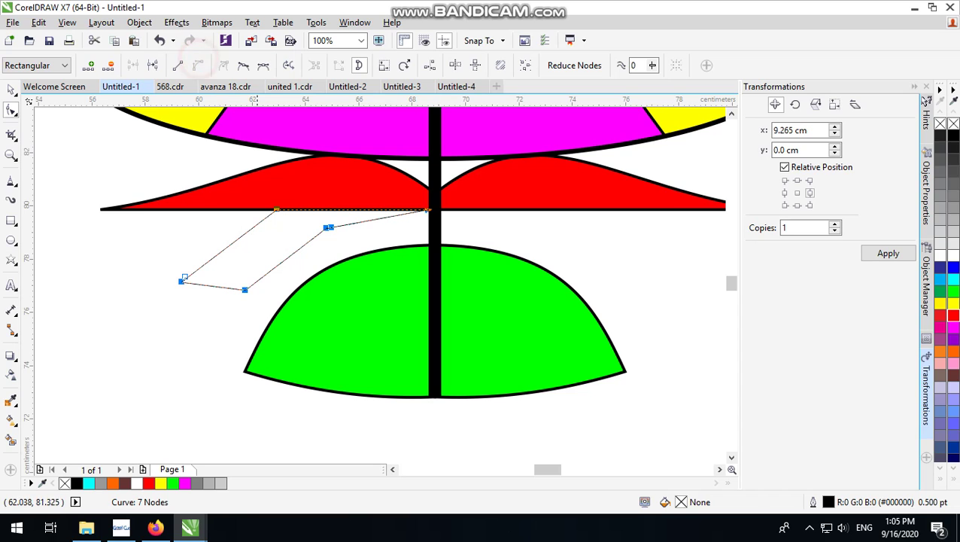
left_click_drag(258, 168, 349, 251)
key("Delete")
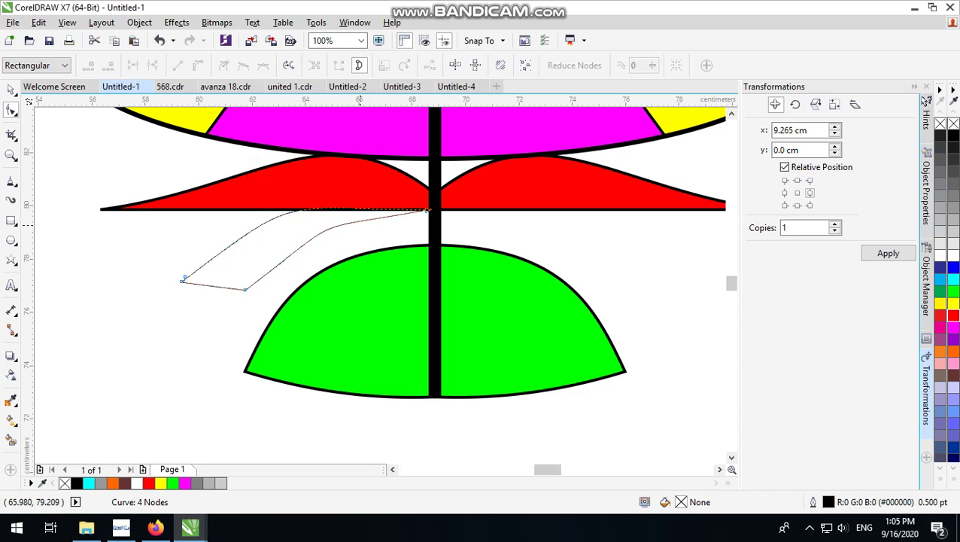
Add a node on each long side of the shape and delete the two corner nodes at its outer end
double_click(235, 242)
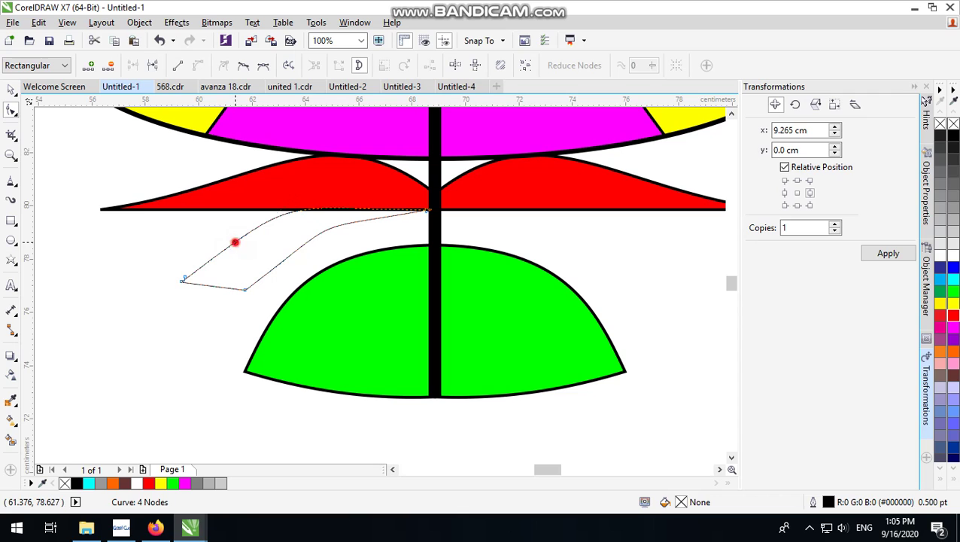
double_click(274, 268)
left_click_drag(162, 264, 252, 288)
key("Delete")
Reposition the two side nodes and adjust their handles to form a teardrop with a rounded outer end
left_click_drag(235, 242, 204, 243)
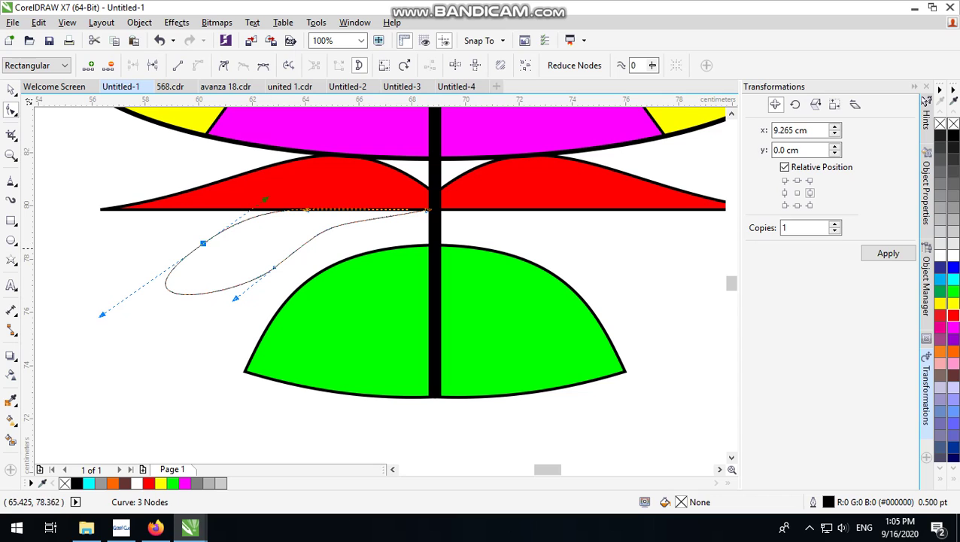
left_click_drag(274, 268, 254, 285)
mouse_move(319, 228)
left_mouse_down()
mouse_move(335, 214)
mouse_move(326, 222)
left_mouse_up()
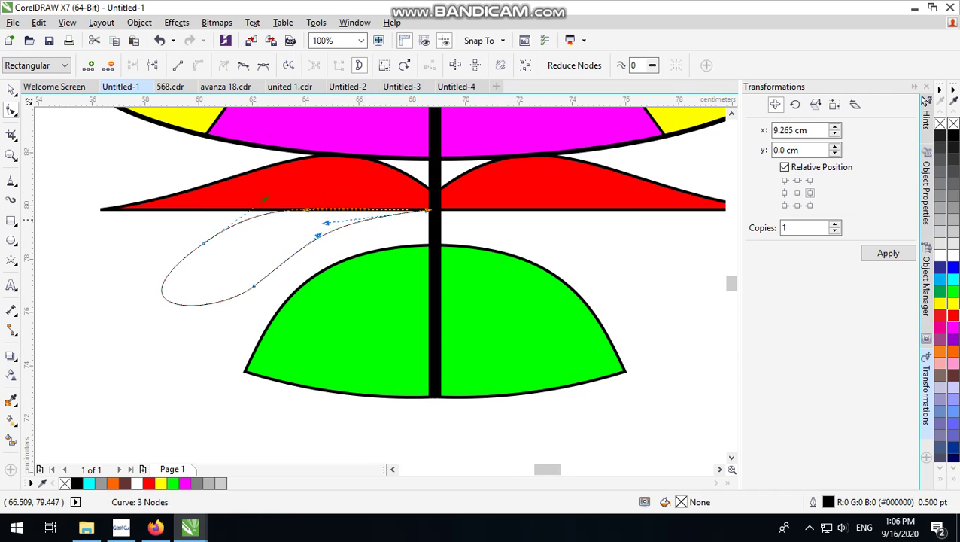
scroll(219, 216, "up", 2)
left_click_drag(259, 200, 219, 226)
scroll(233, 256, "down", 1)
scroll(252, 280, "up", 1)
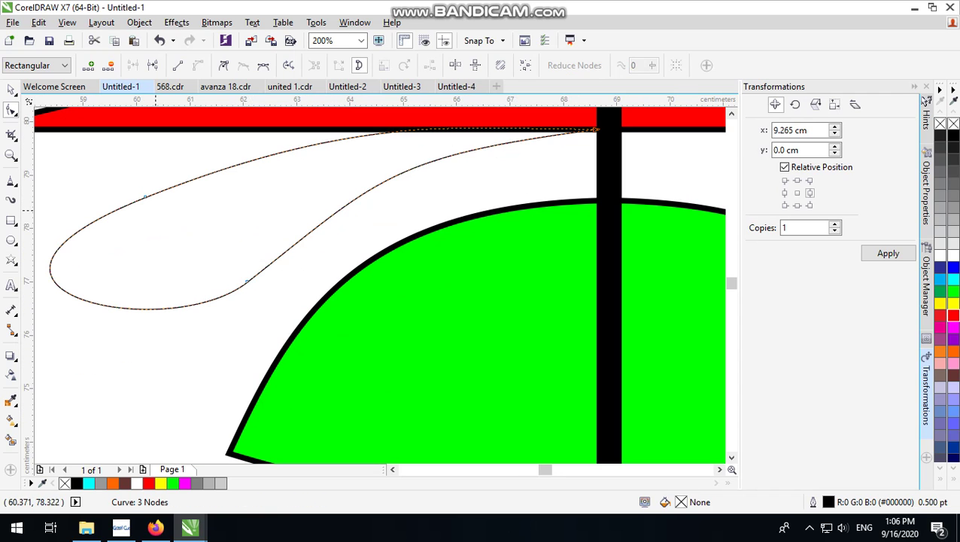
left_click_drag(146, 196, 207, 164)
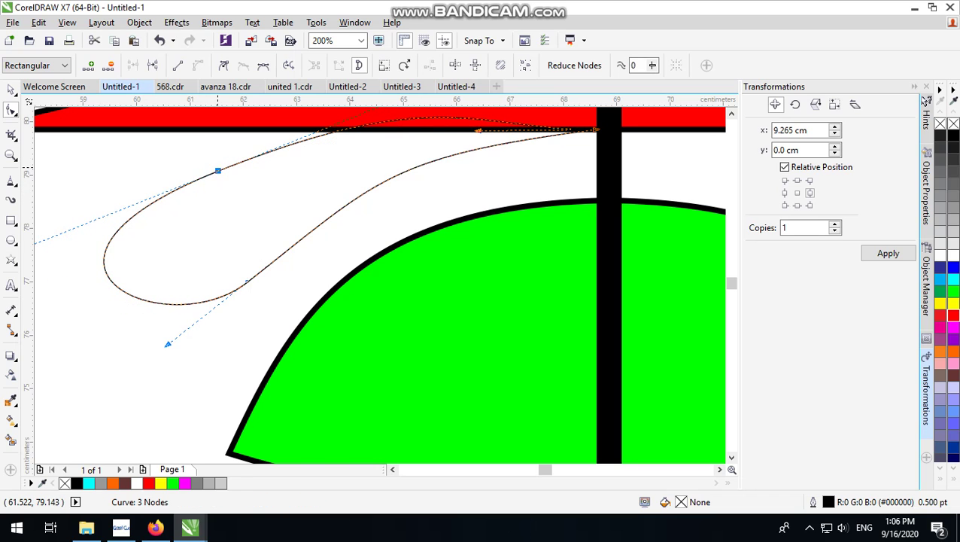
Adjust the teardrop's upper curve handles so its top edge follows the red shape's lower edge toward the pole
scroll(238, 228, "down", 1)
scroll(343, 157, "up", 1)
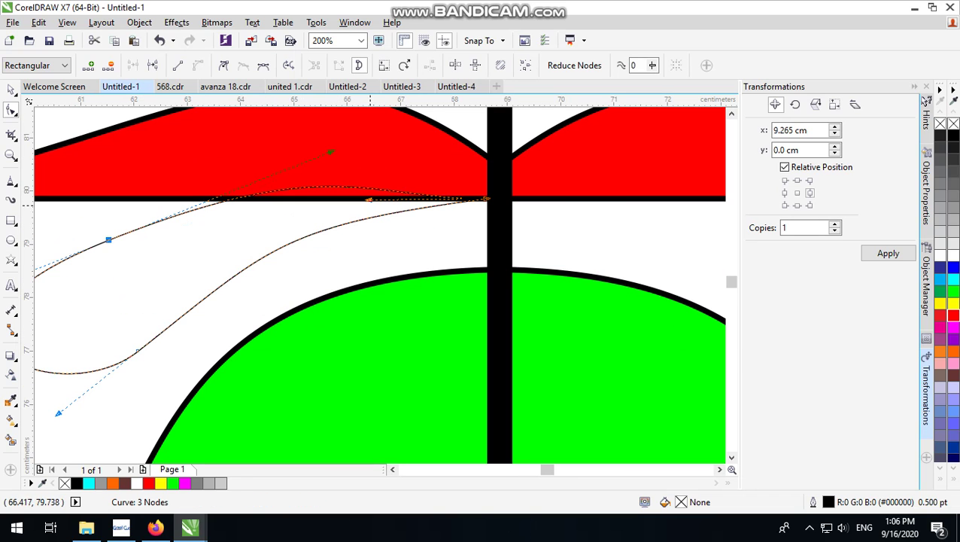
left_click_drag(369, 200, 390, 198)
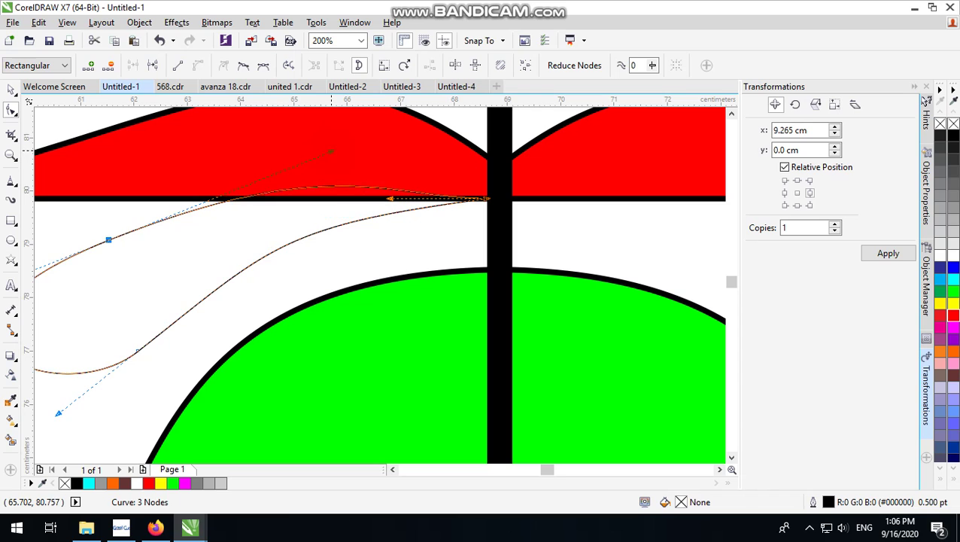
left_click_drag(331, 151, 255, 180)
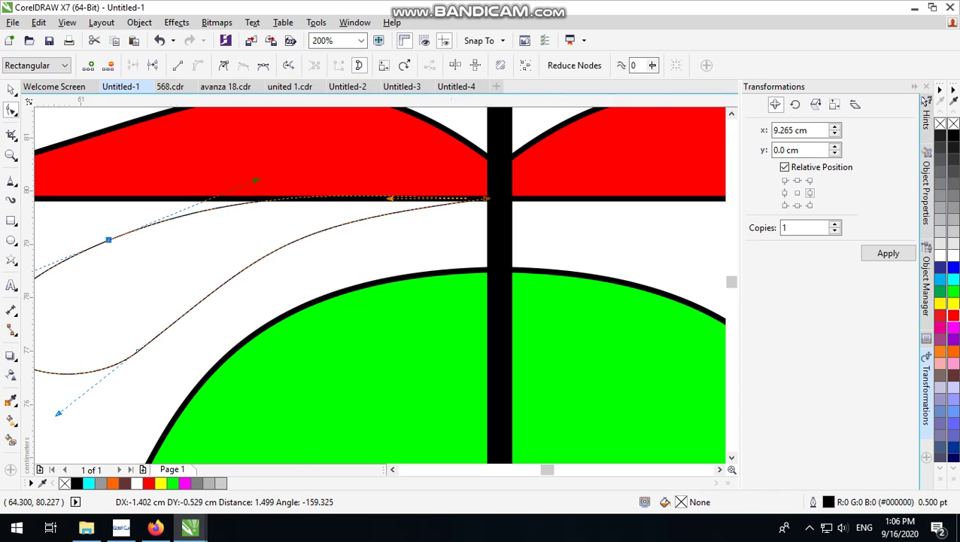
scroll(345, 234, "down", 1)
scroll(234, 290, "up", 1)
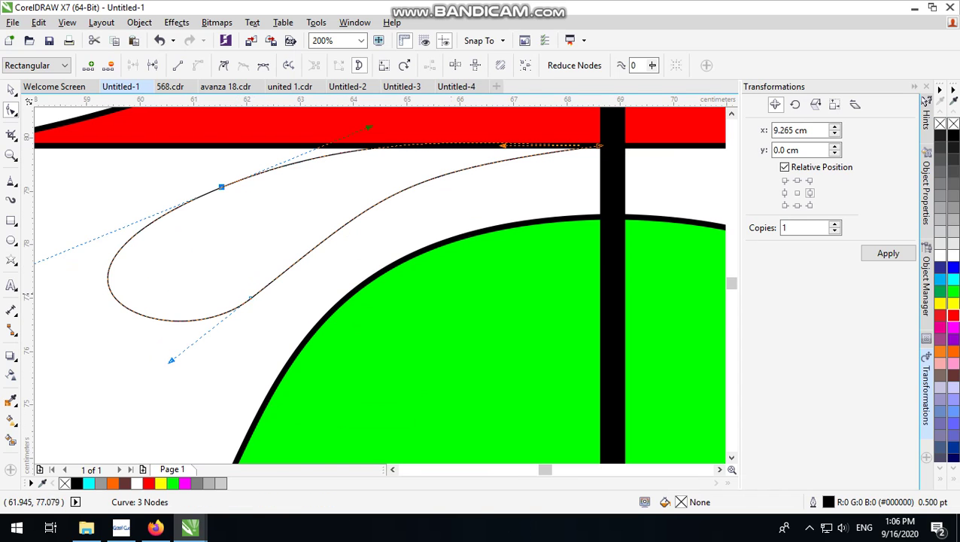
Refine the teardrop's rounded end, upper node and lower curve into a shape about 9 cm wide and 3.3 cm tall
scroll(244, 291, "down", 1)
left_click_drag(147, 289, 172, 281)
scroll(348, 276, "up", 1)
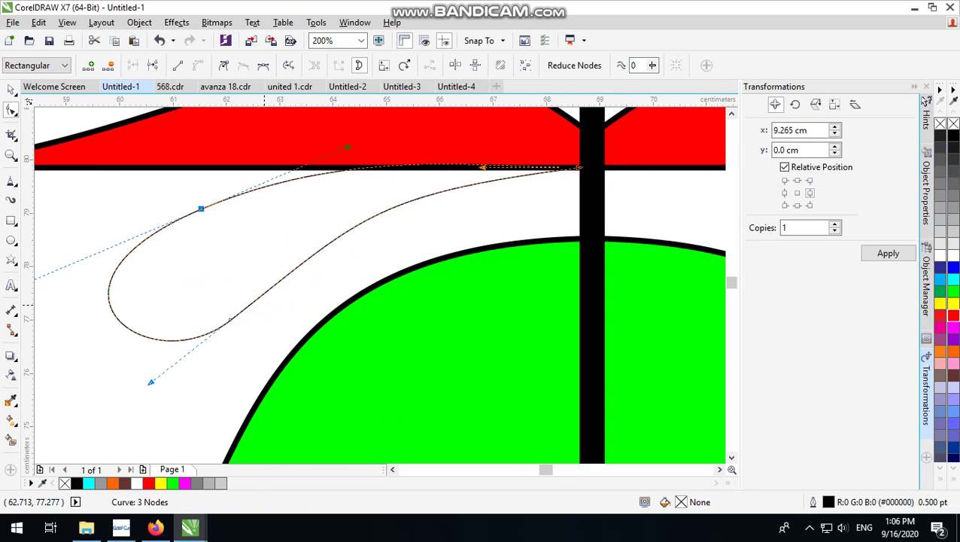
scroll(238, 307, "down", 1)
scroll(268, 291, "up", 1)
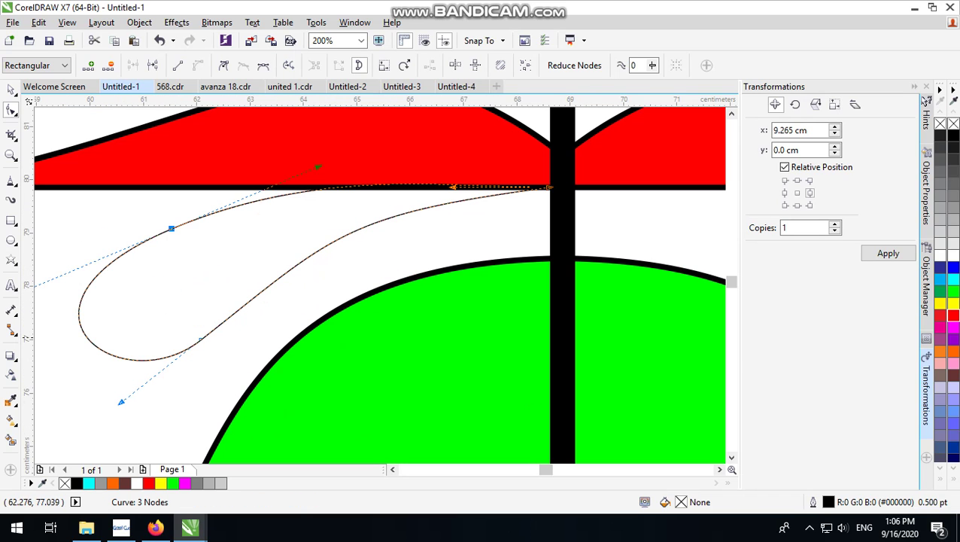
left_click_drag(172, 228, 158, 234)
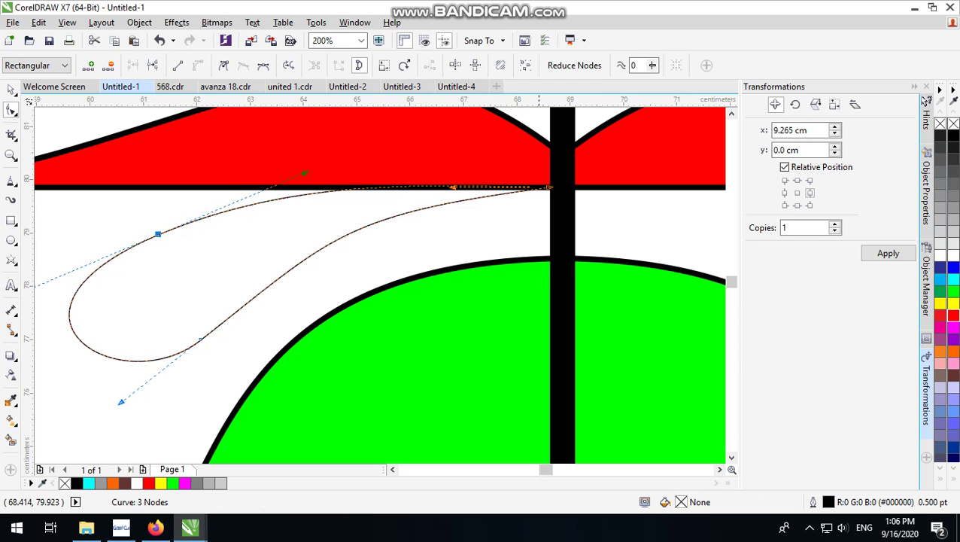
left_click(548, 186)
left_click_drag(342, 213, 362, 203)
left_click(10, 89)
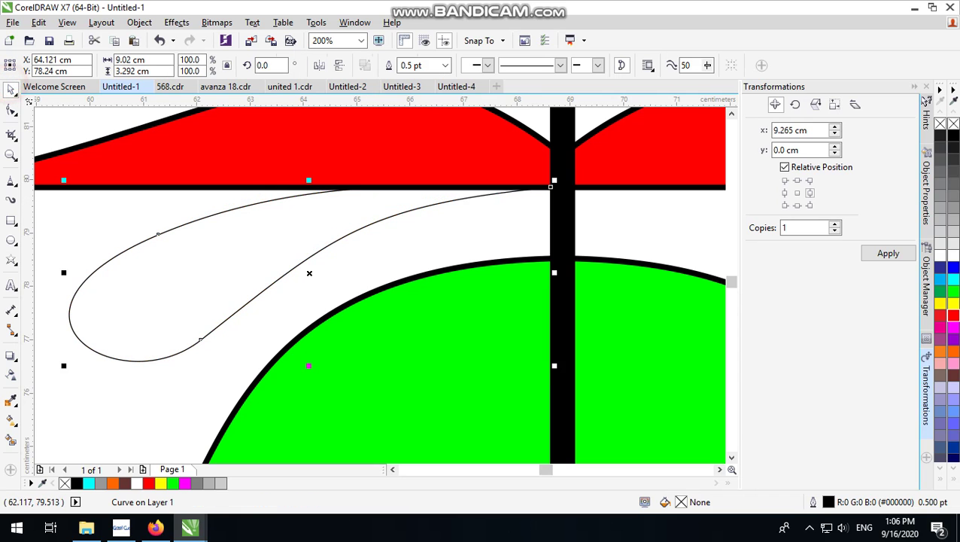
Set the teardrop's outline width to 3.0 pt
scroll(203, 205, "down", 2)
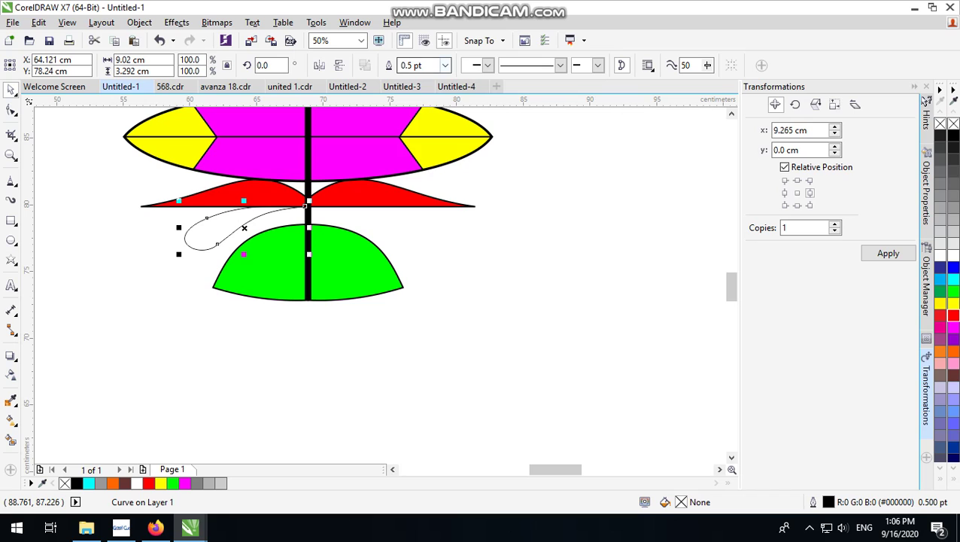
left_click(445, 65)
left_click(422, 152)
left_click(445, 65)
left_click(422, 160)
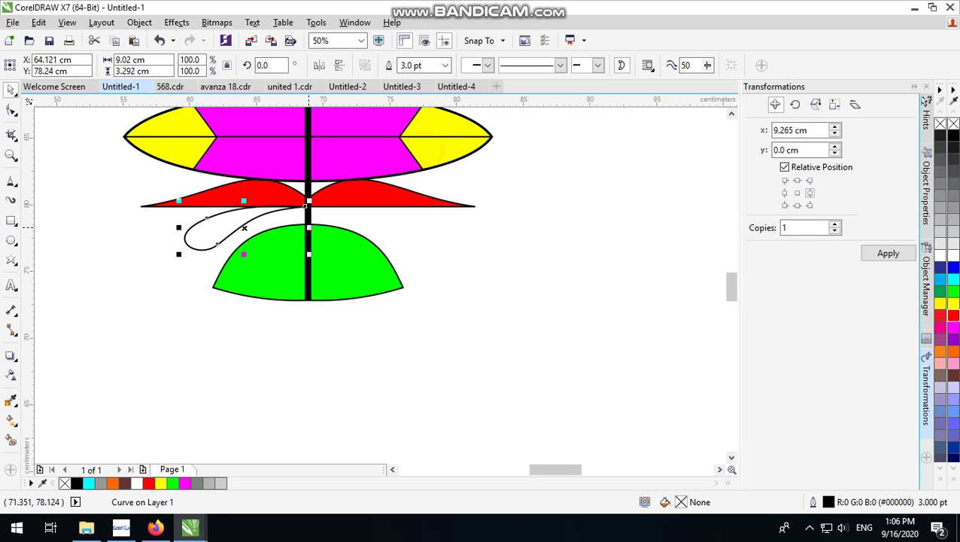
Stretch the teardrop horizontally to about 11.1 cm wide and shift it left so its tip meets the black pole
scroll(247, 218, "up", 1)
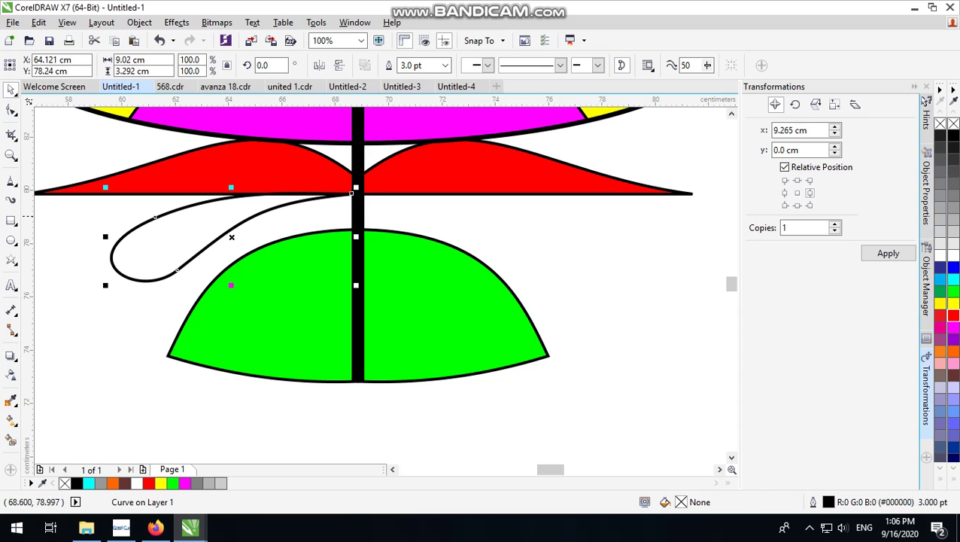
left_click_drag(356, 236, 412, 237)
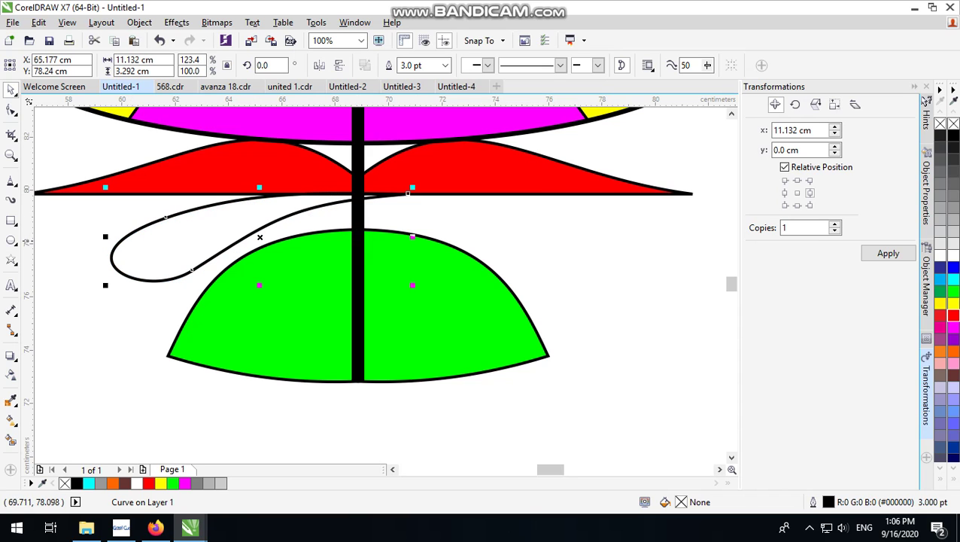
left_click_drag(278, 219, 232, 201)
scroll(234, 202, "down", 1)
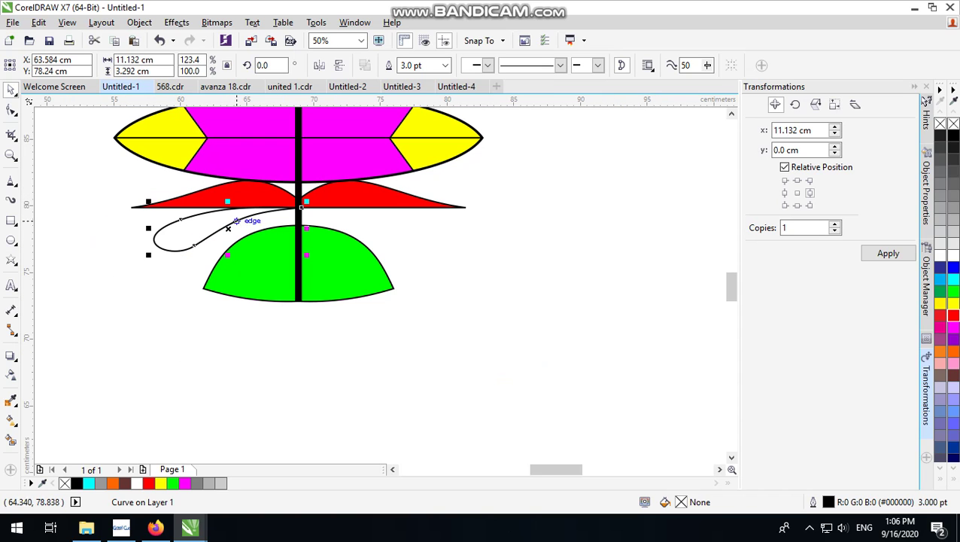
Create a mirrored copy of the teardrop on the pole's right side and group the two shapes
left_click_drag(149, 228, 454, 228)
left_click(226, 219, "shift")
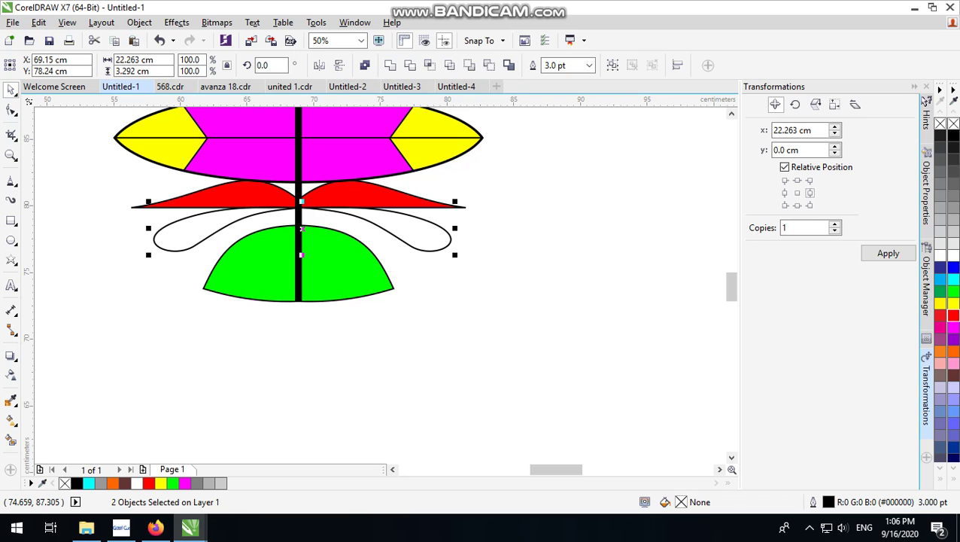
left_click(616, 63)
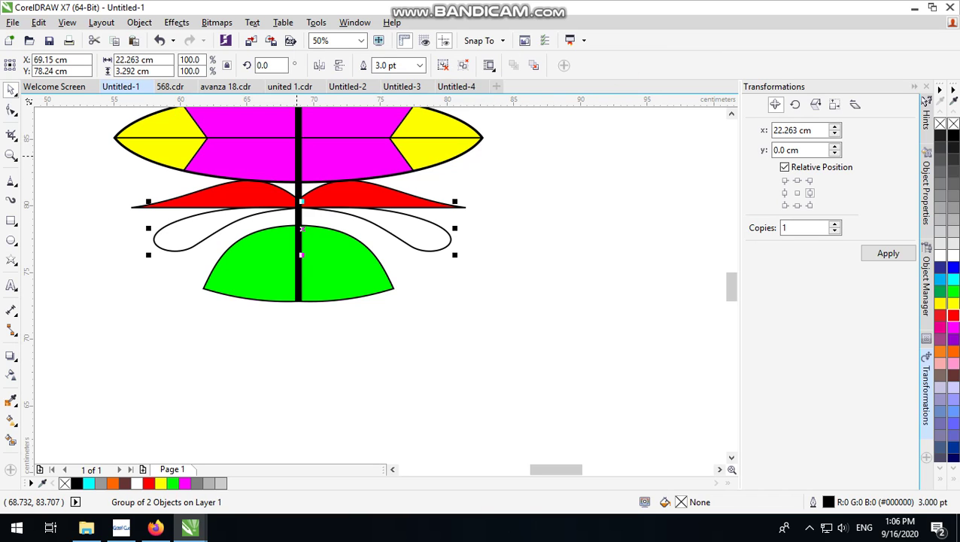
Center the teardrop group horizontally on the black pole and fill it with light gray (#B3B3B3)
left_click(295, 156, "shift")
key("c")
left_click(585, 221)
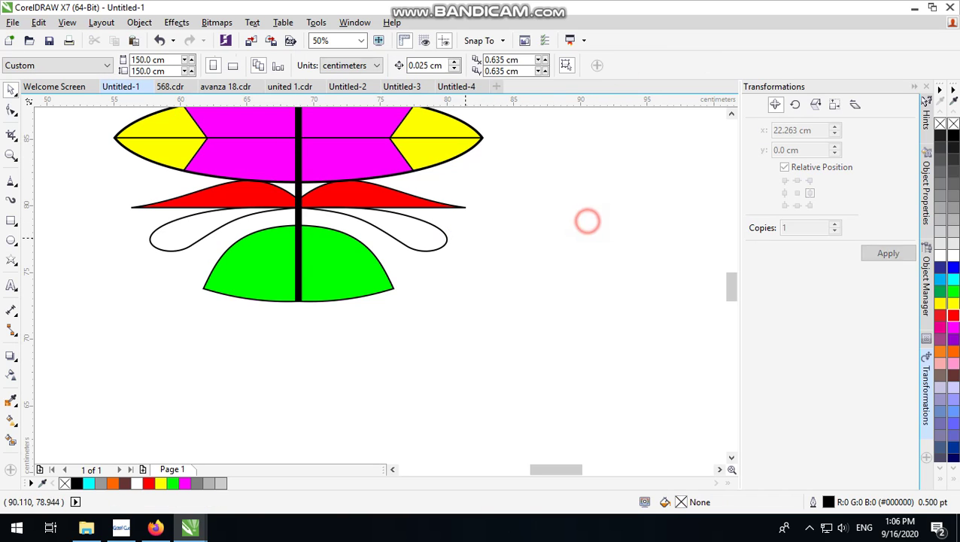
left_click(412, 235)
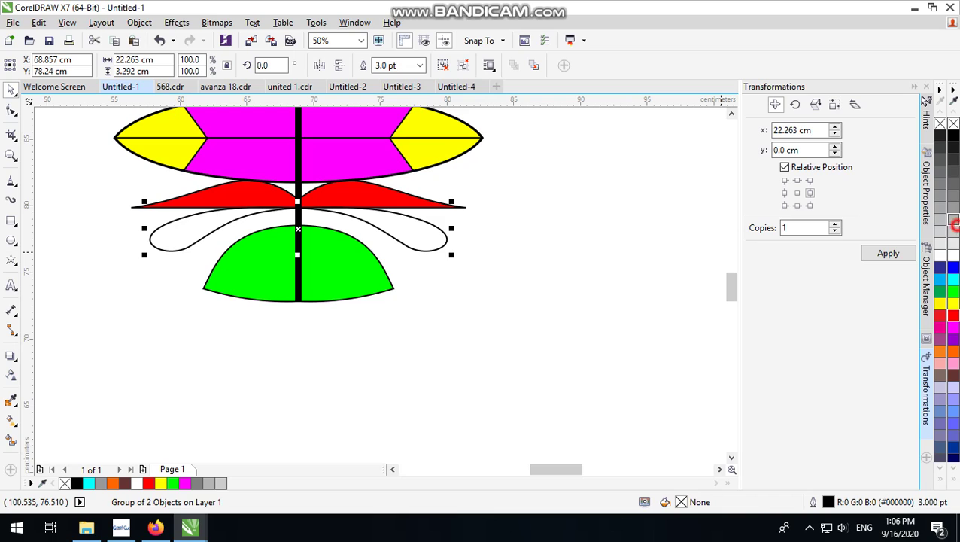
left_click(953, 220)
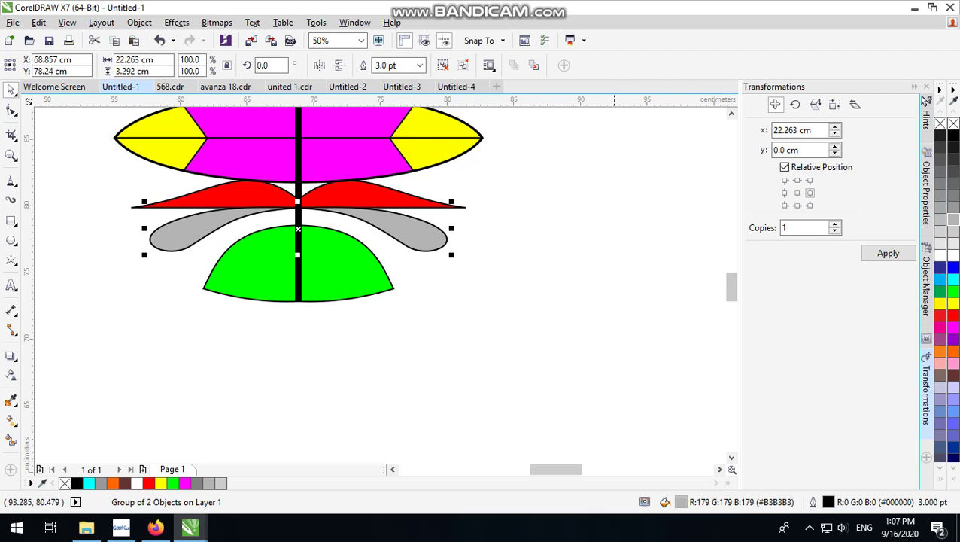
Select the green tail group below the gray teardrops
scroll(421, 206, "up", 1)
left_click(274, 289)
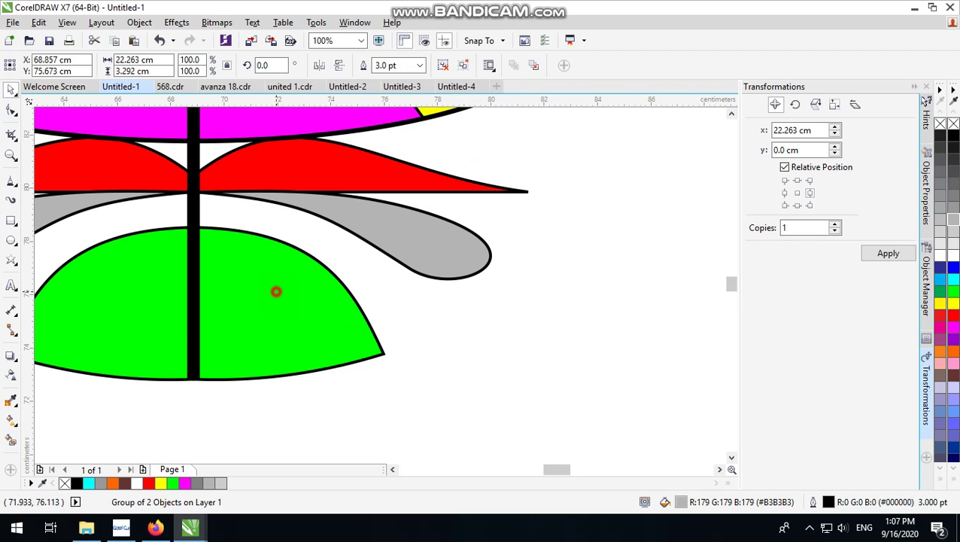
scroll(165, 274, "down", 1)
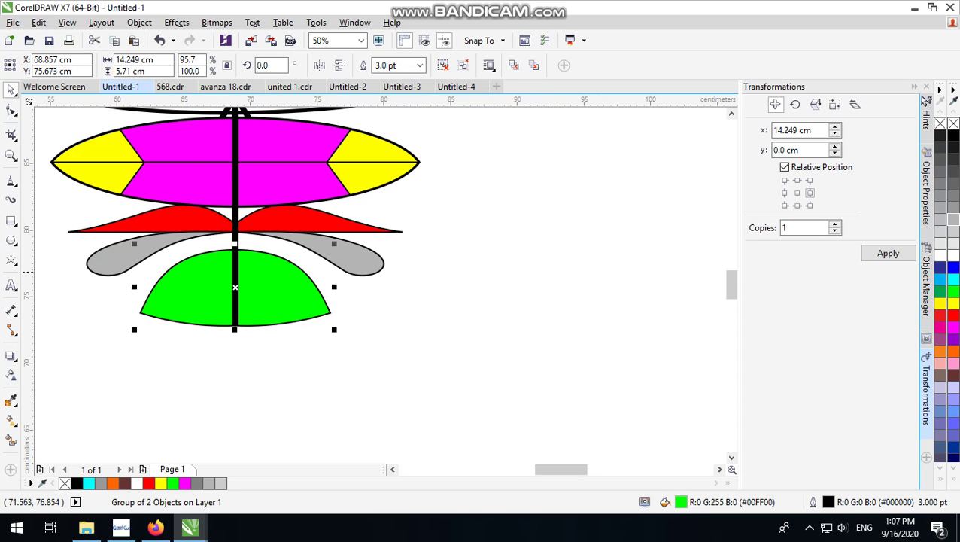
scroll(235, 248, "up", 1)
left_click_drag(233, 247, 232, 208)
scroll(232, 208, "down", 1)
key("ctrl+z")
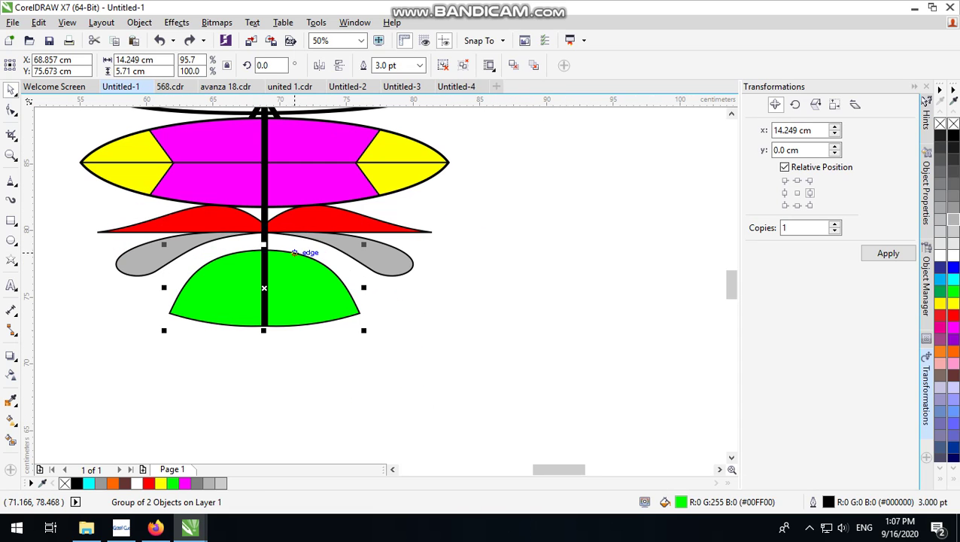
Stretch the green tail upward to about 6.1 cm tall
scroll(264, 246, "up", 1)
left_click_drag(263, 246, 262, 231)
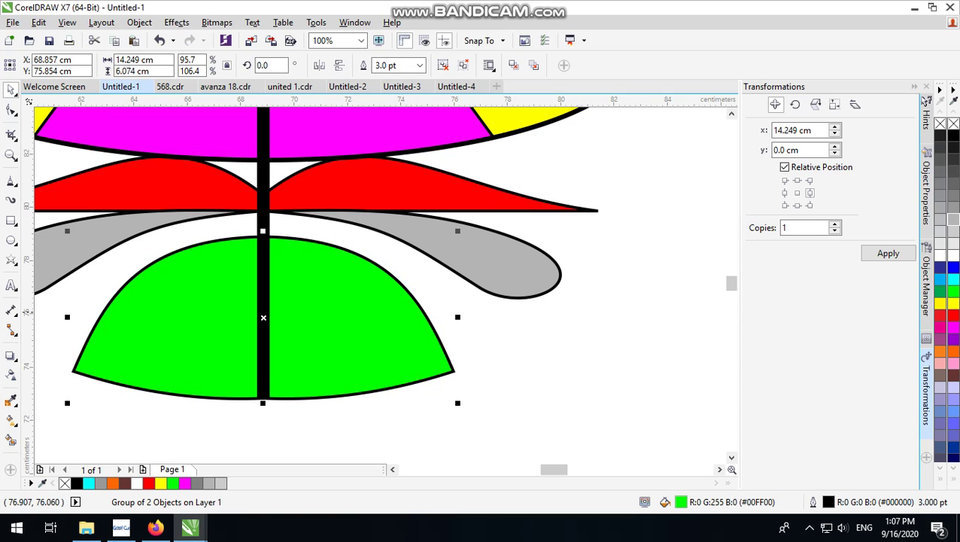
scroll(452, 241, "down", 1)
Stretch the gray teardrop group to about 4 cm tall and 23.6 cm wide, keeping it centered on the pole
left_click(450, 239)
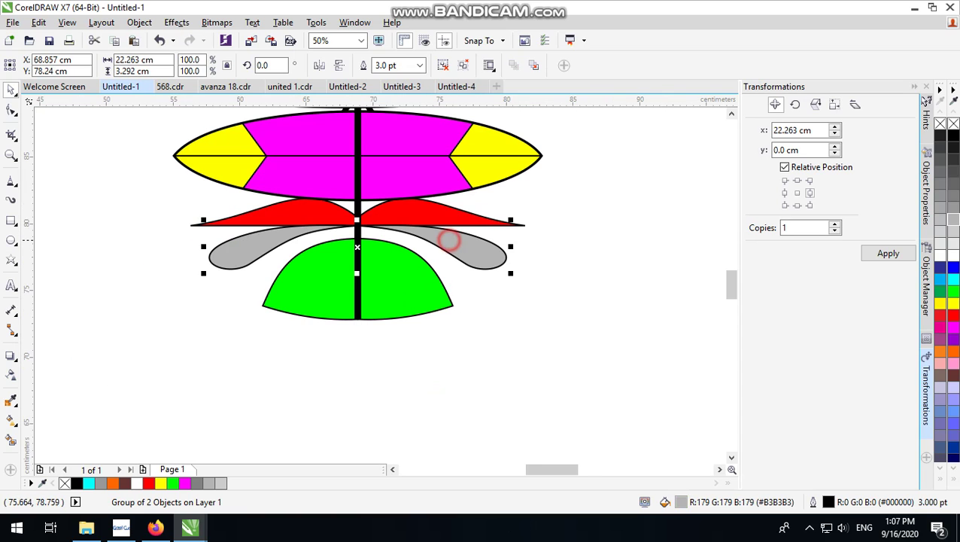
left_click_drag(357, 273, 359, 285)
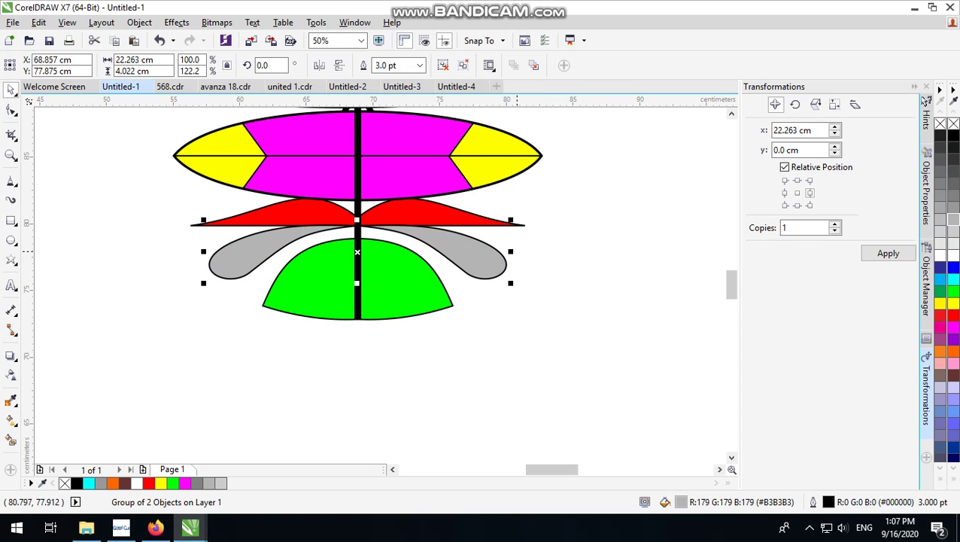
left_click_drag(511, 251, 562, 243)
left_click(562, 242)
scroll(348, 211, "up", 2)
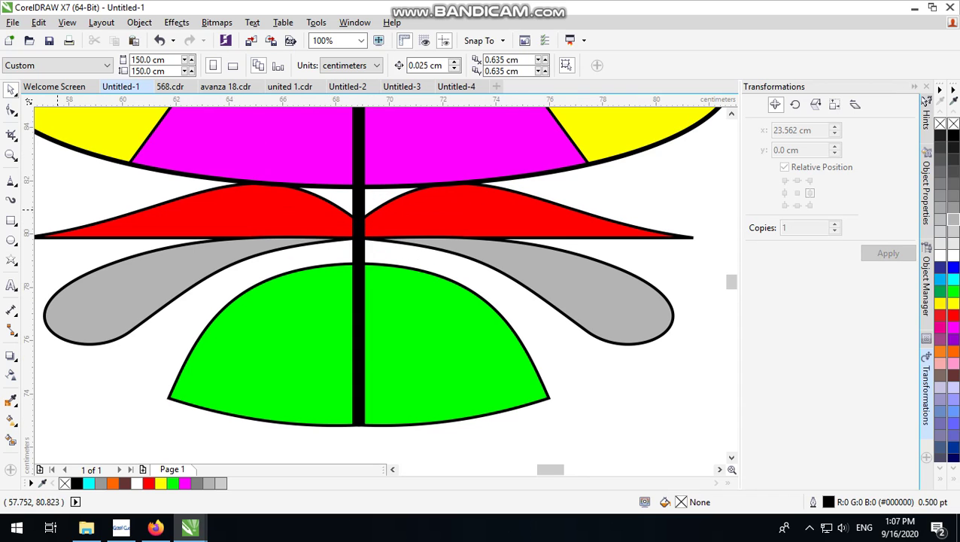
scroll(252, 297, "down", 2)
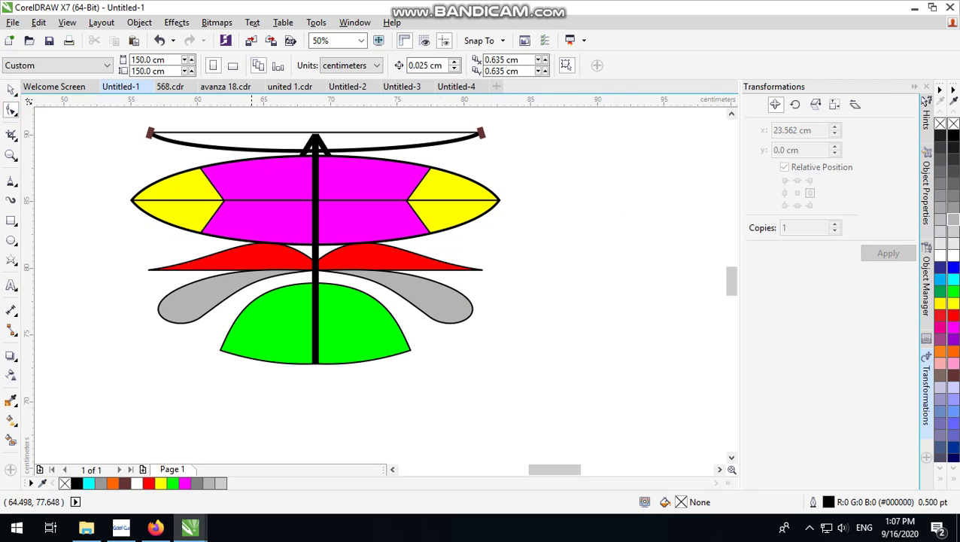
Draw a closed four-sided outline between the left gray teardrop and the green tail, starting and ending on the pole
left_click(12, 182)
scroll(283, 301, "up", 2)
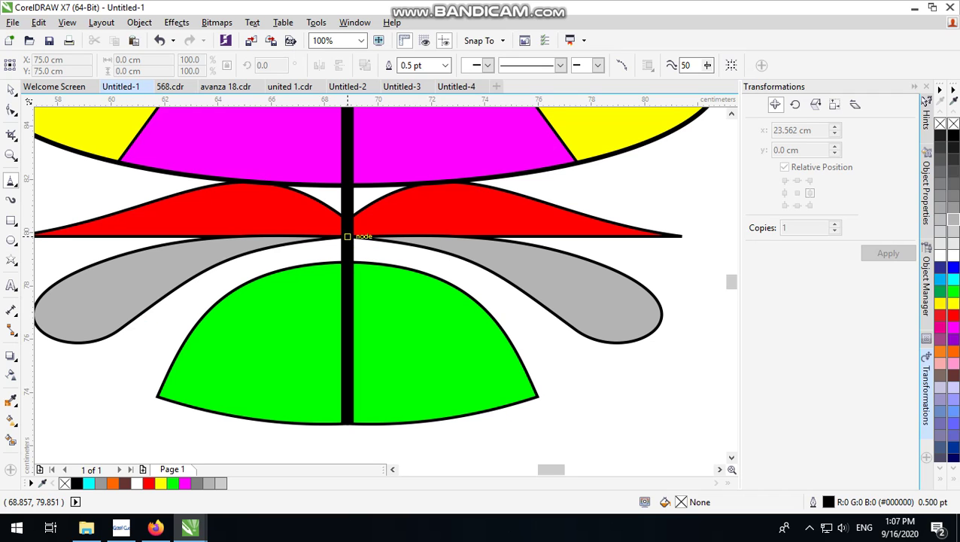
left_click(347, 237)
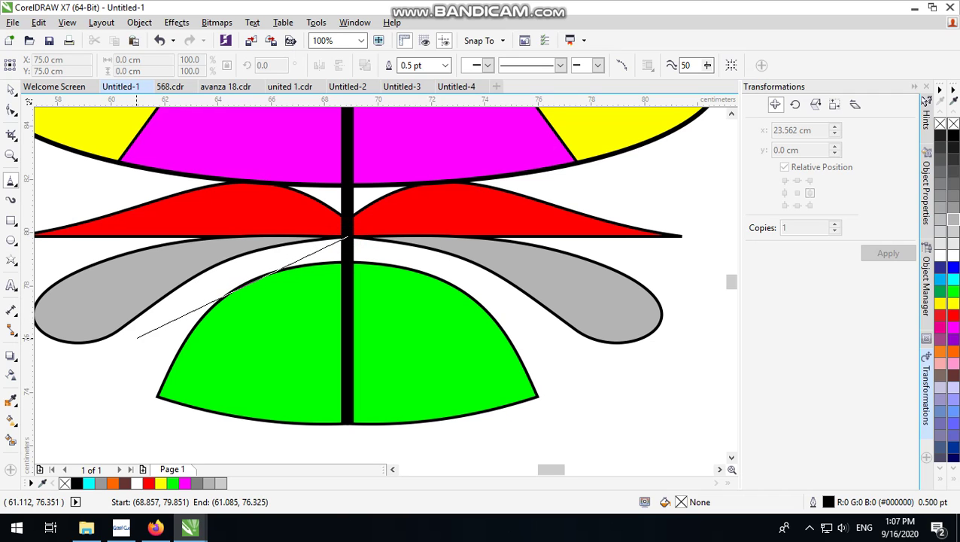
double_click(124, 326)
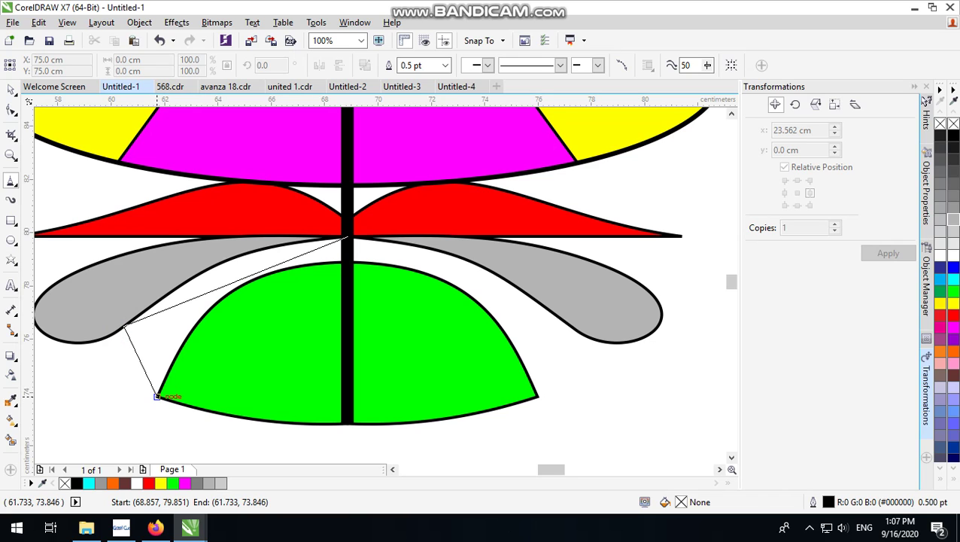
left_click(156, 397)
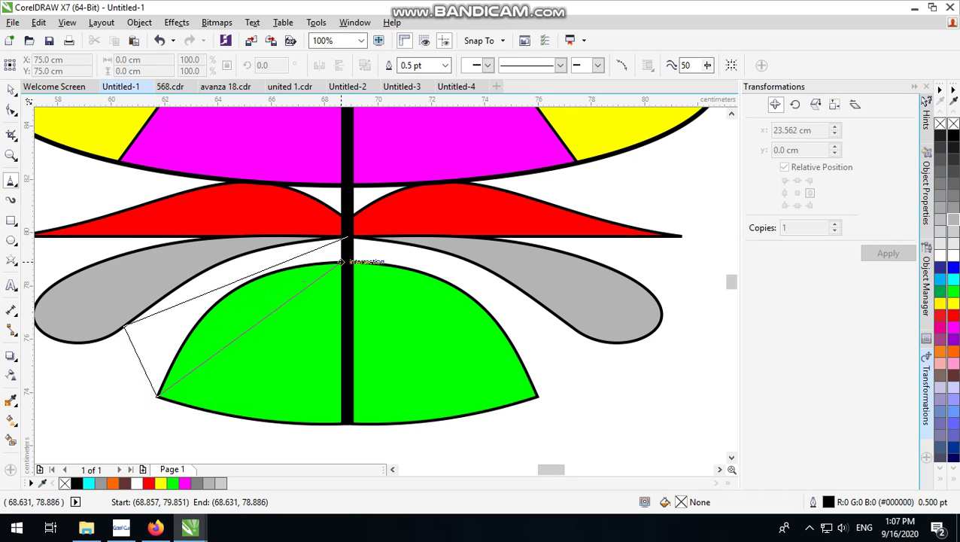
left_click(346, 261)
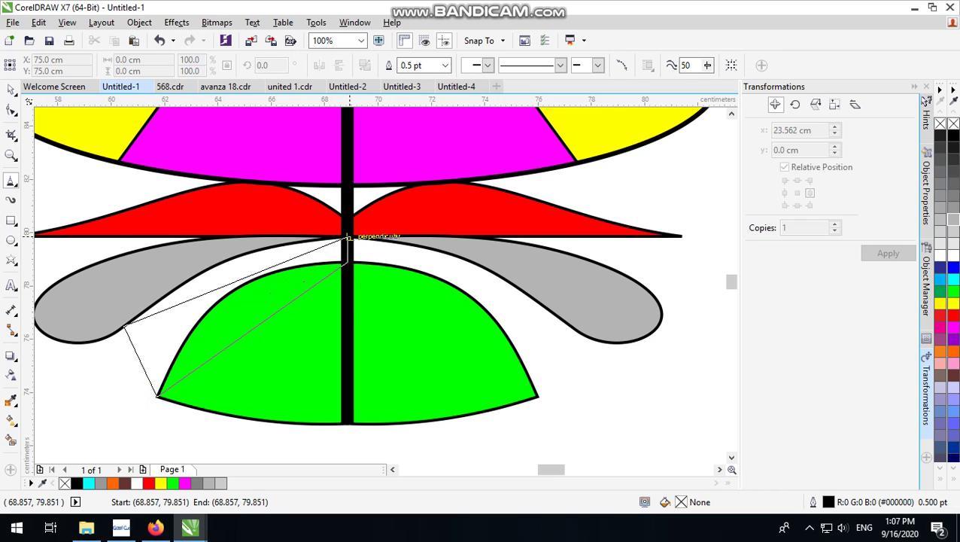
left_click(347, 236)
Convert all segments of the new outline to curves and bend its upper edge along the left gray teardrop
left_click(11, 110)
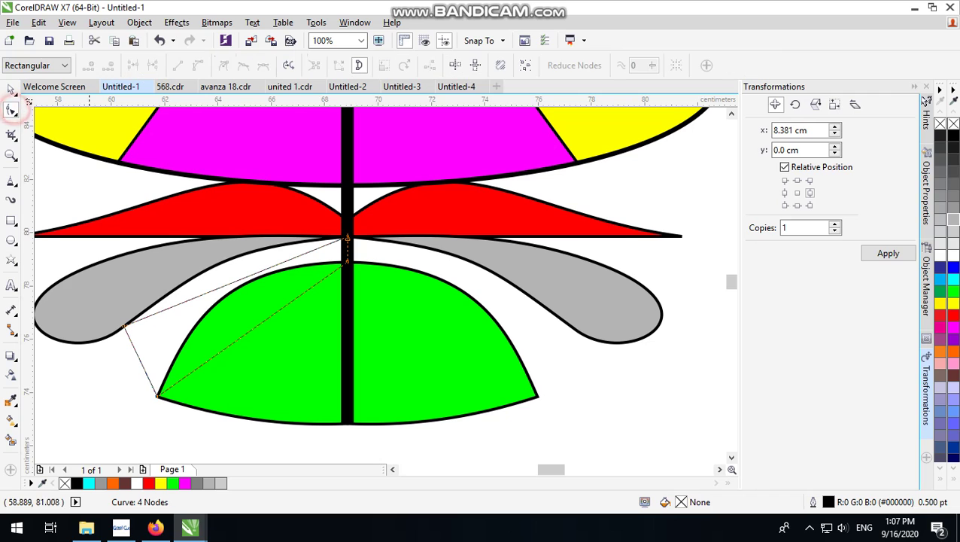
left_click_drag(76, 199, 420, 364)
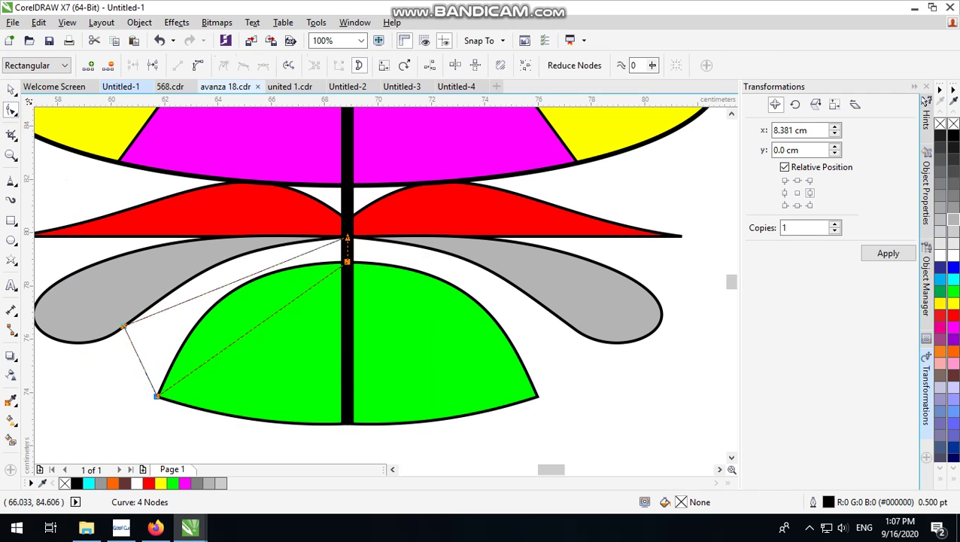
left_click(198, 65)
scroll(247, 251, "up", 2)
left_click_drag(258, 286, 231, 247)
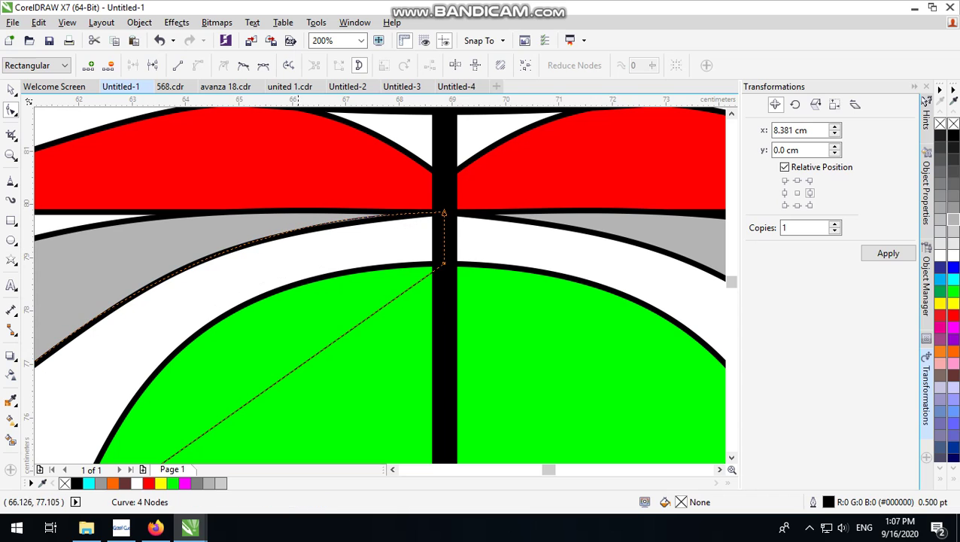
Bend the outline's lower edge to follow the upper left curve of the green tail
left_click_drag(299, 366, 236, 311)
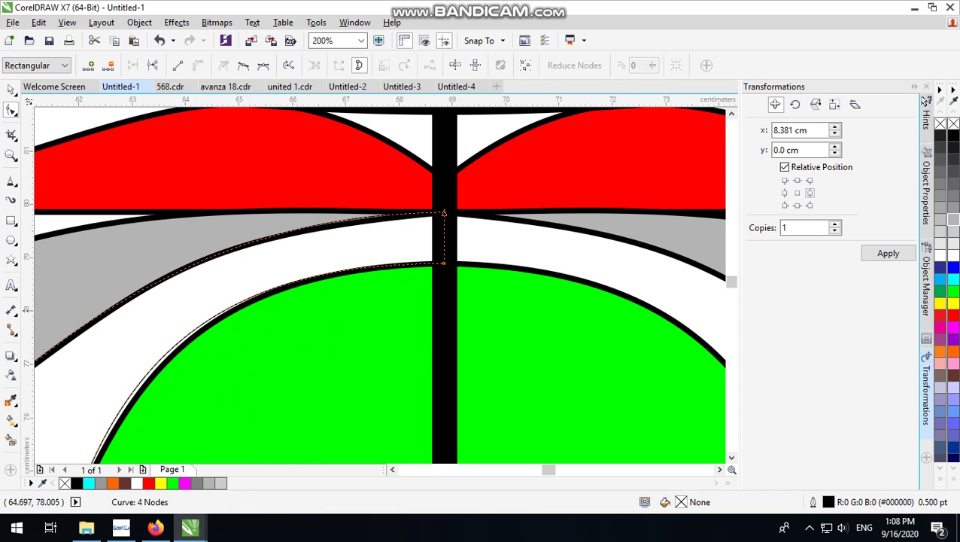
scroll(375, 256, "down", 2)
scroll(377, 259, "down", 1)
scroll(301, 307, "up", 2)
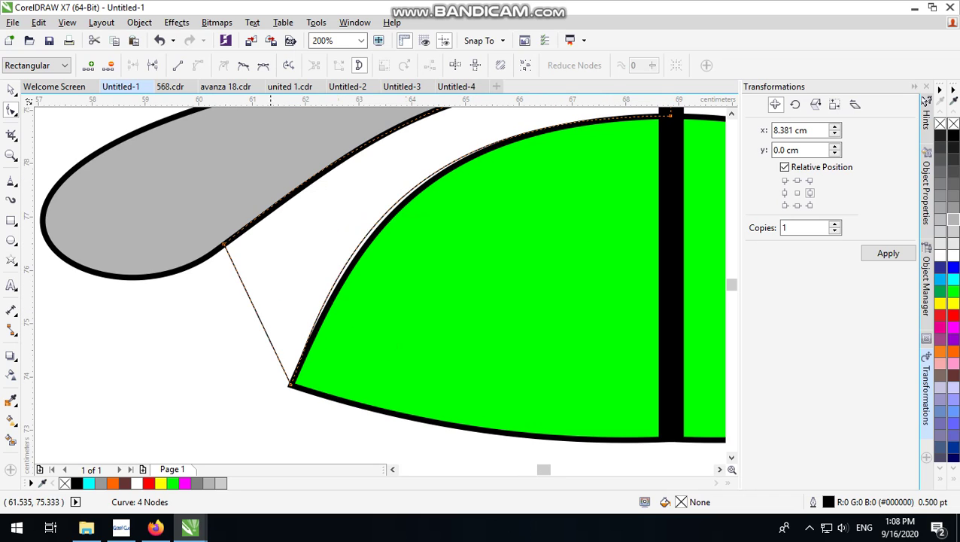
scroll(223, 242, "down", 1)
scroll(329, 280, "up", 1)
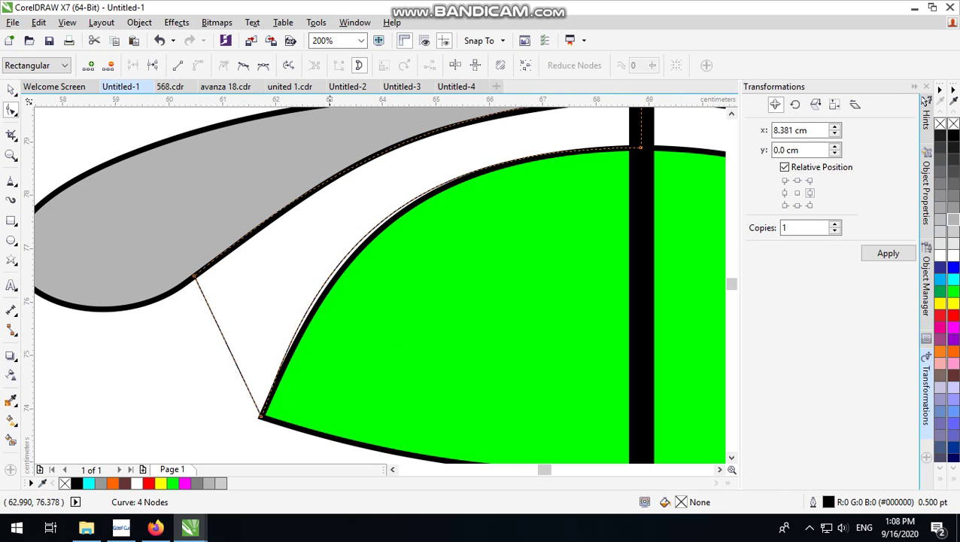
left_click_drag(351, 249, 355, 252)
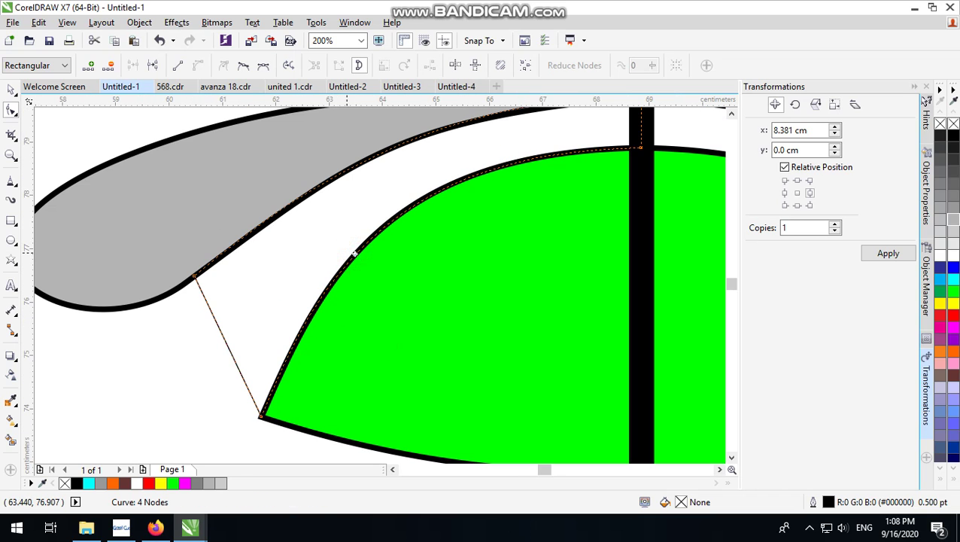
Fill the new left shape with yellow (#FFFF00) and set its outline width to 3.0 pt
left_click(11, 89)
scroll(301, 294, "down", 1)
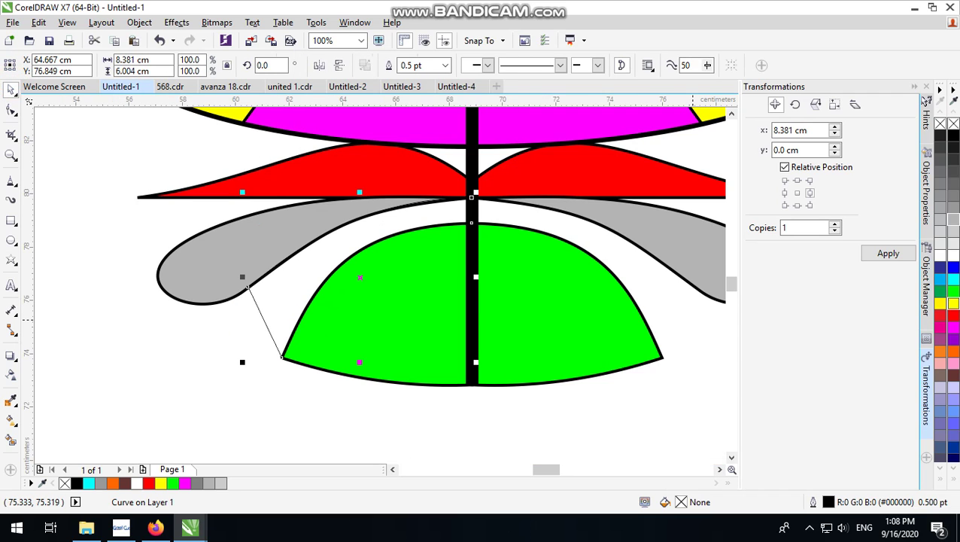
left_click(952, 304)
scroll(514, 296, "down", 2)
scroll(514, 283, "up", 2)
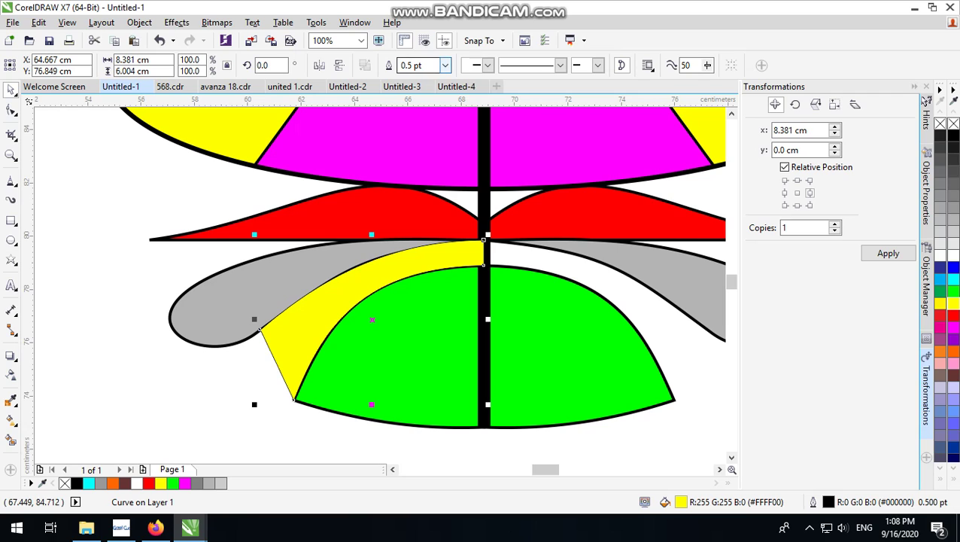
left_click(445, 65)
left_click(408, 153)
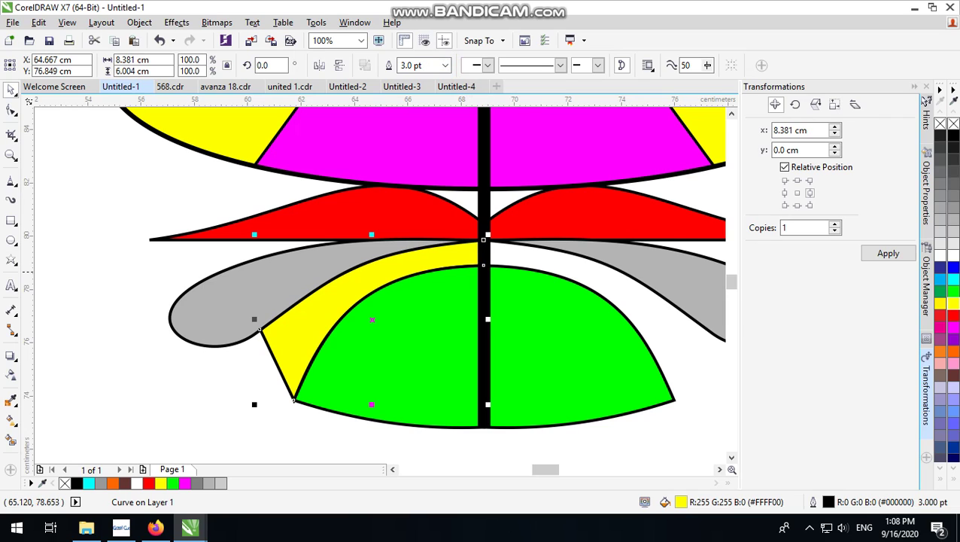
Make a horizontally mirrored copy of the yellow shape on the right side of the pole, then deselect it
left_click_drag(254, 319, 524, 325)
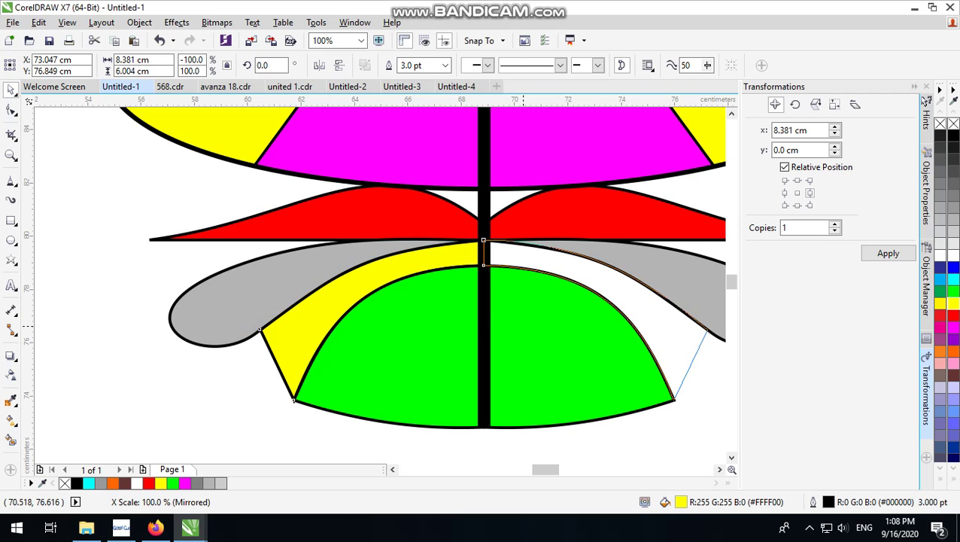
right_click(524, 325)
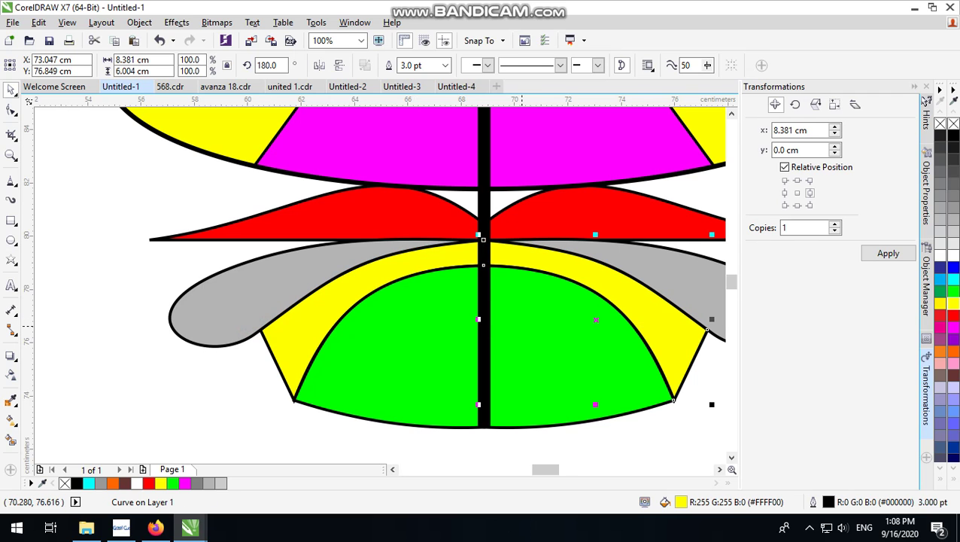
scroll(524, 326, "down", 2)
scroll(608, 364, "up", 3)
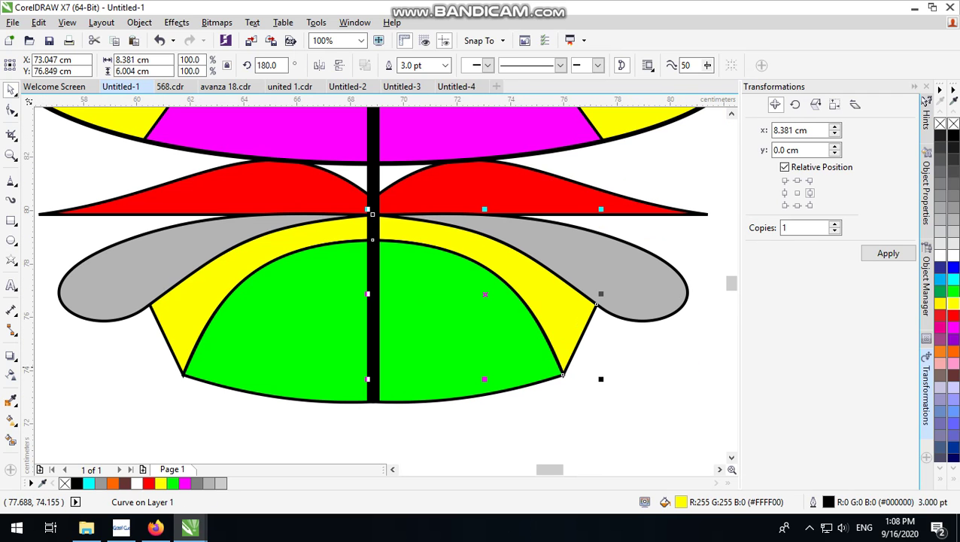
left_click(625, 372)
Start an artistic text object below the kite's left side in Arial with a font size of 36 pt
scroll(625, 372, "down", 2)
scroll(472, 320, "up", 1)
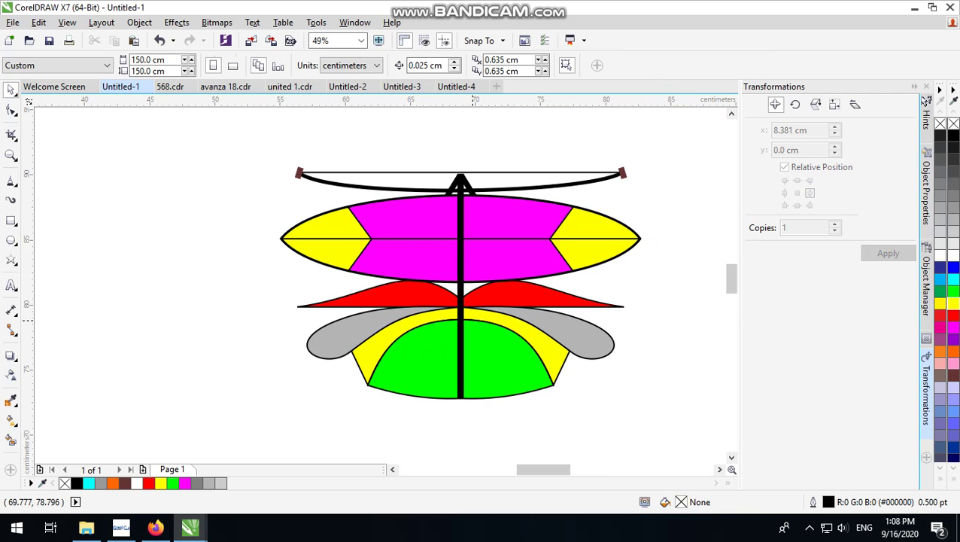
scroll(472, 320, "up", 1)
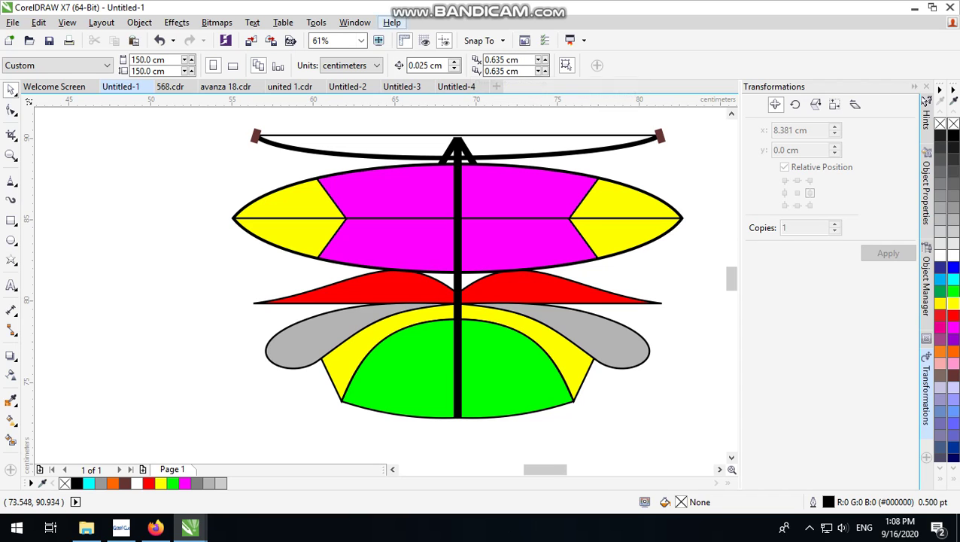
scroll(396, 173, "down", 1)
scroll(426, 224, "up", 1)
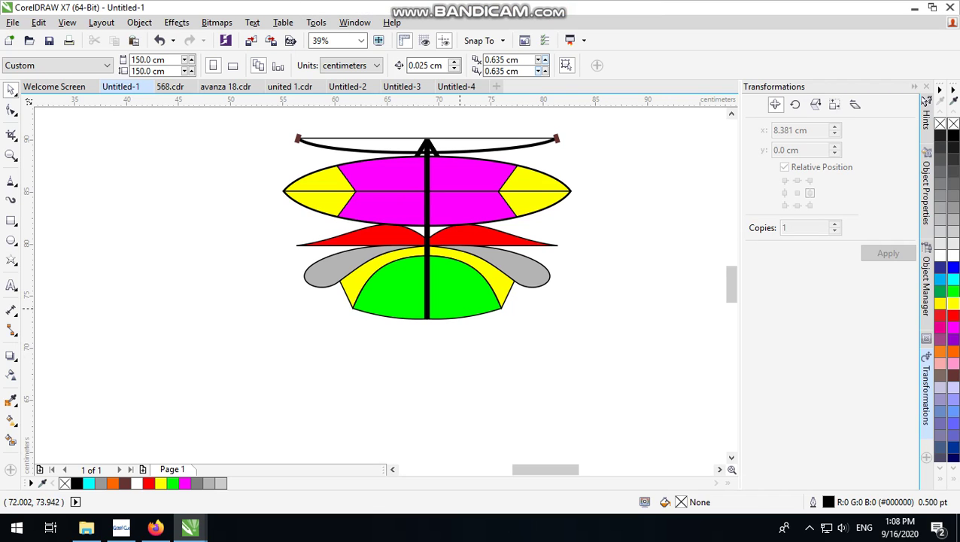
left_click(12, 284)
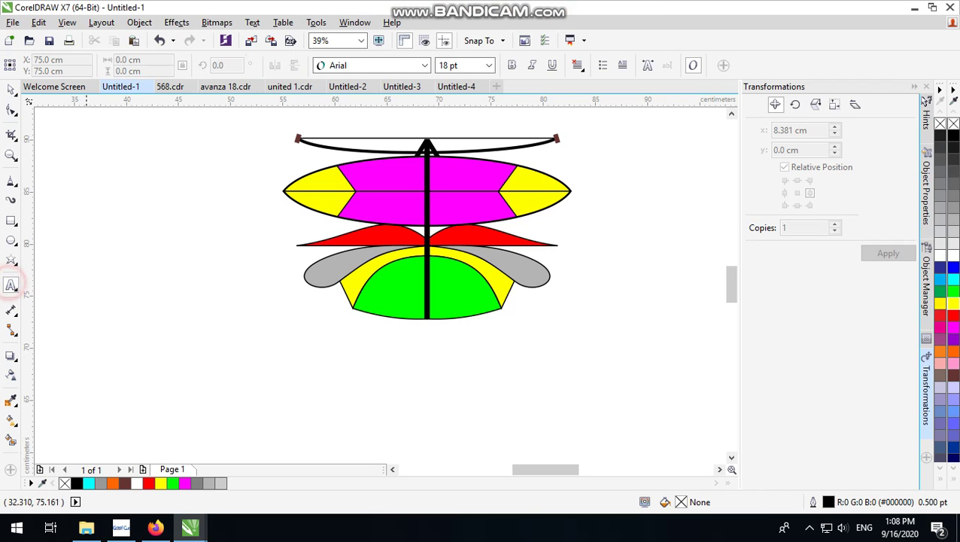
left_click(236, 370)
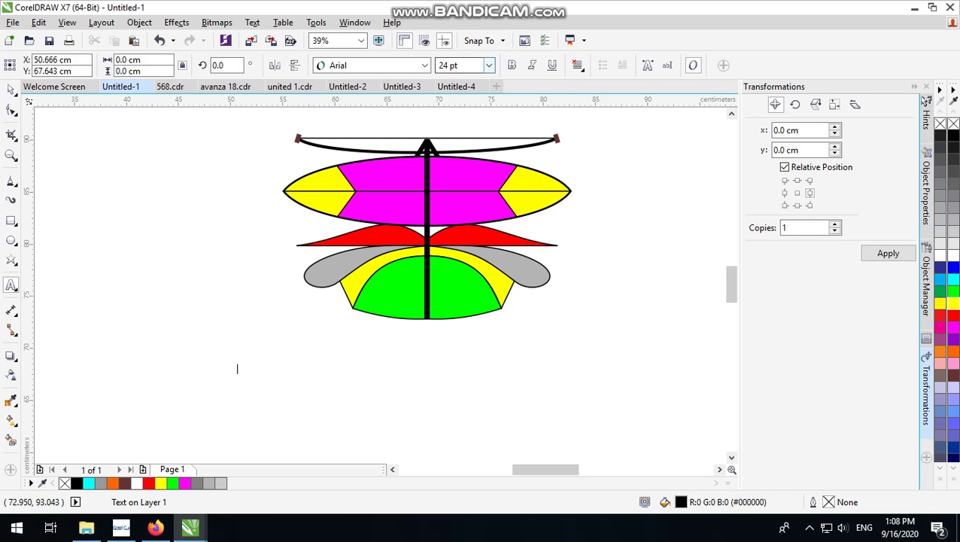
left_click(490, 66)
left_click(451, 199)
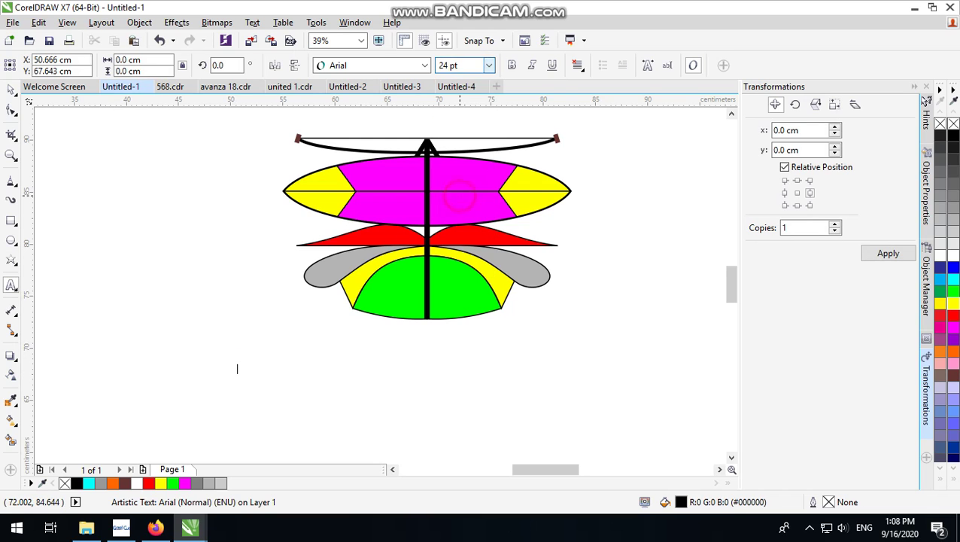
left_click(489, 66)
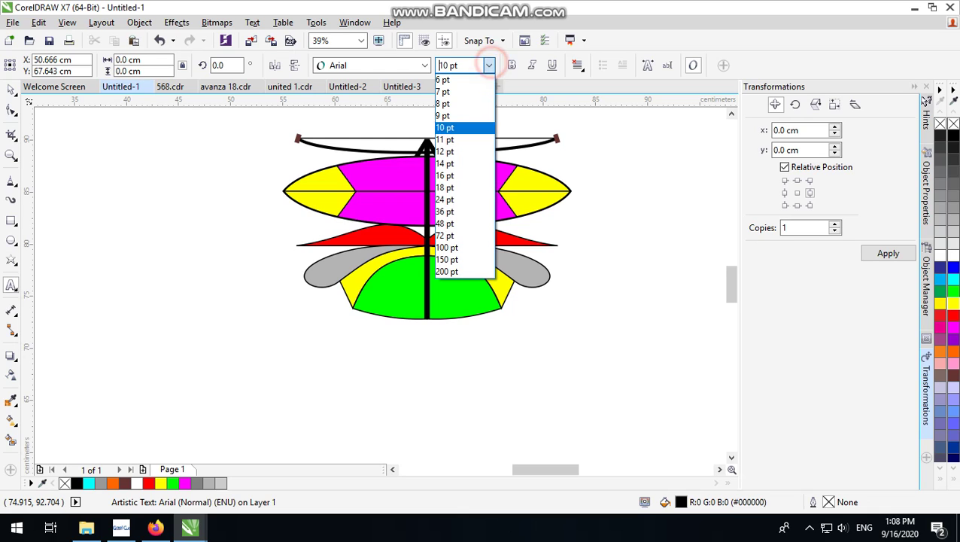
left_click(459, 218)
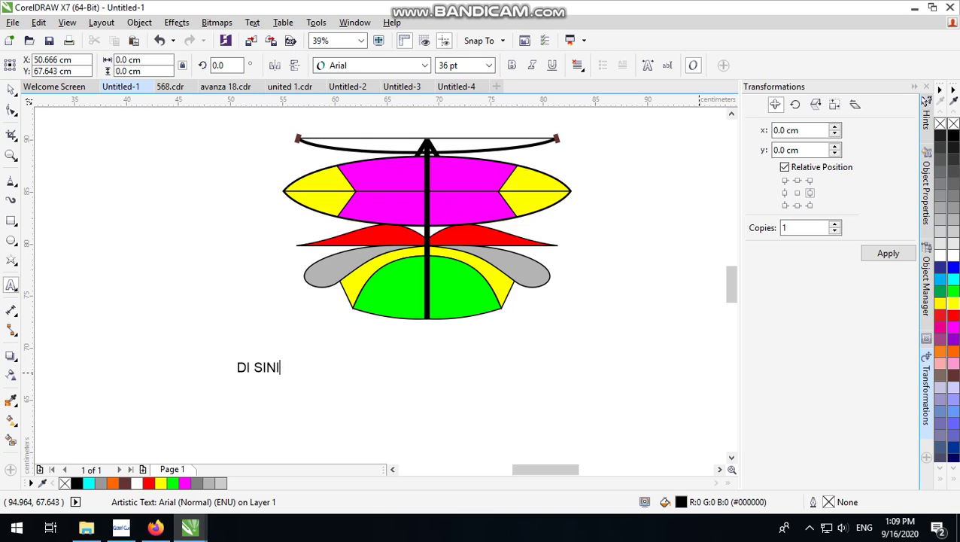
Enter "DI SINI ADA SEDIKIT PECAHAN BIBIR...." as the first line of the text
type("SA")
key("BackSpace")
key("BackSpace")
type("DA SED")
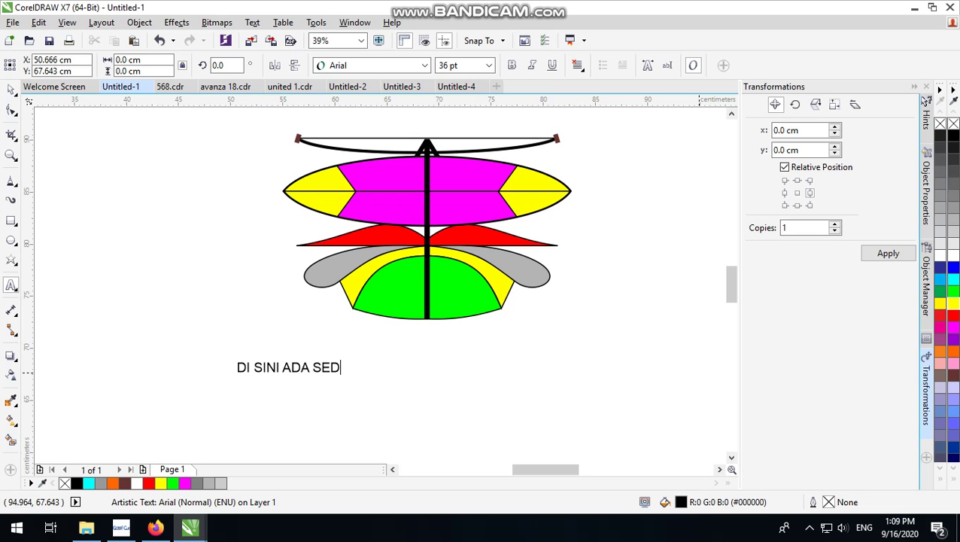
type("IKIT")
type("PECAHAN")
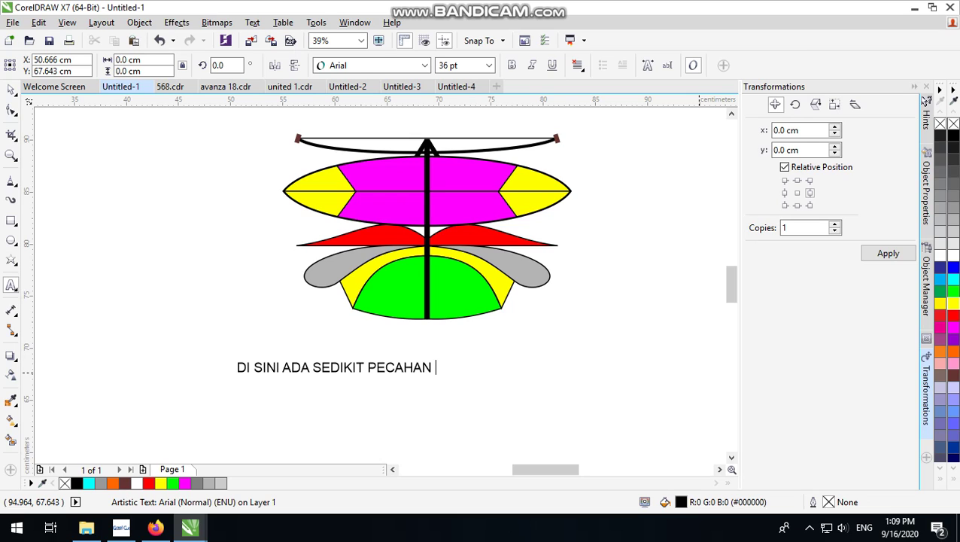
type("LO")
key("BackSpace")
key("BackSpace")
type("BIBIR")
type("....")
Add the second line "INI SAYA BELUM PERNAH BUAT..CUMA BUAT DESAIN AJA...." and finish editing the text
key("Return")
type("INI ")
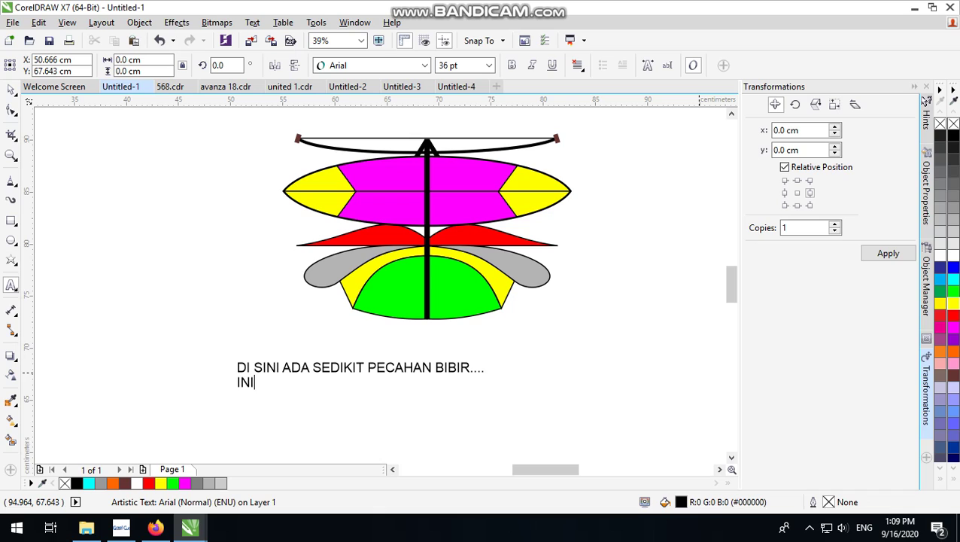
type("SAYA BELU")
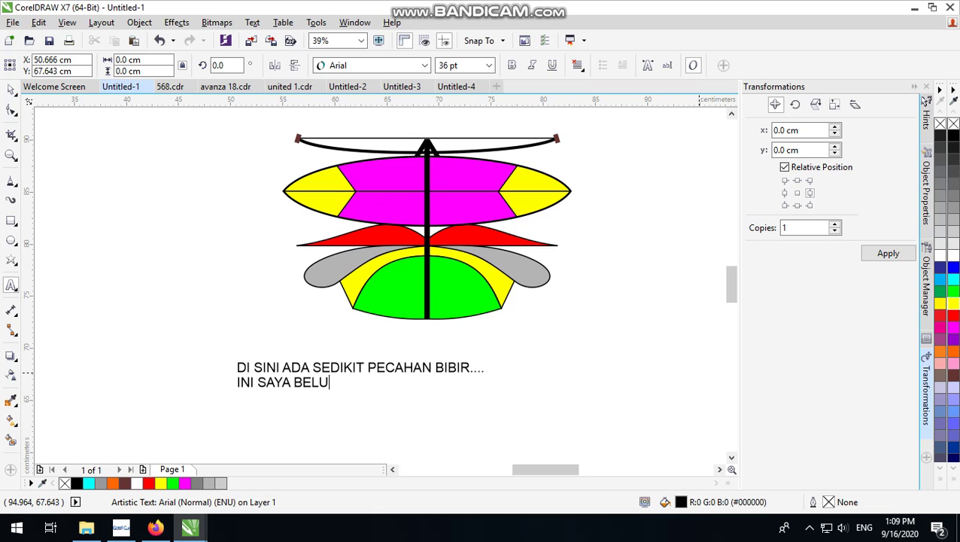
type("M PERNAH BU")
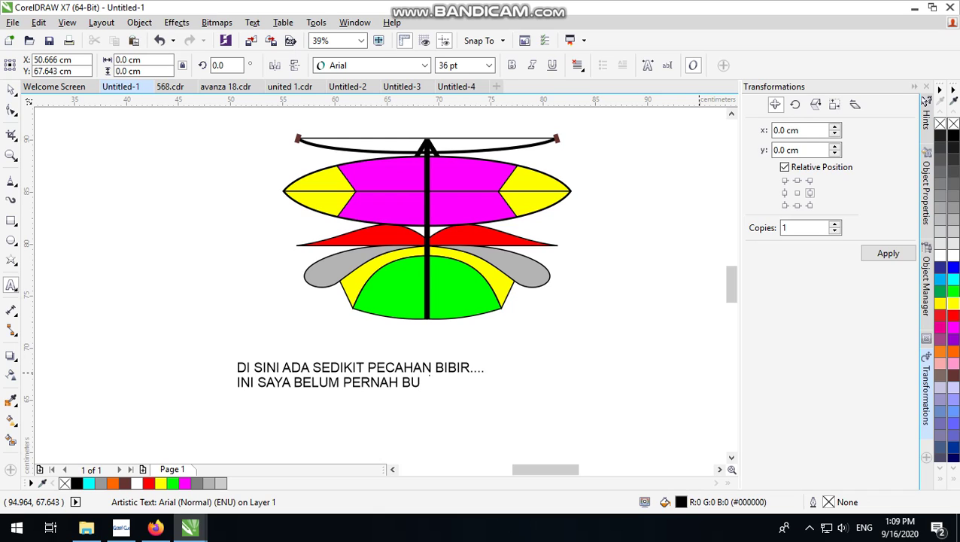
type("AT..CUMA BU")
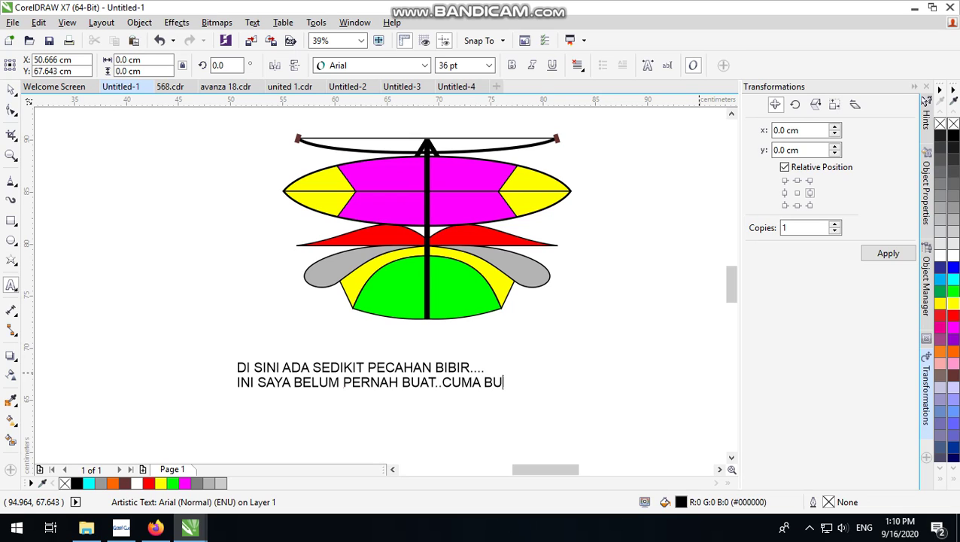
type("AT DESAIN A")
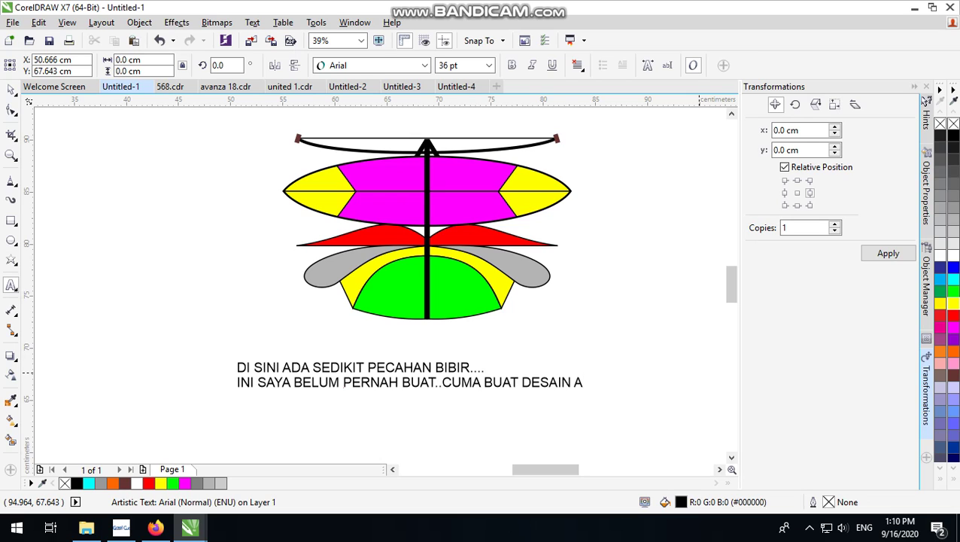
type("JA....")
key("Escape")
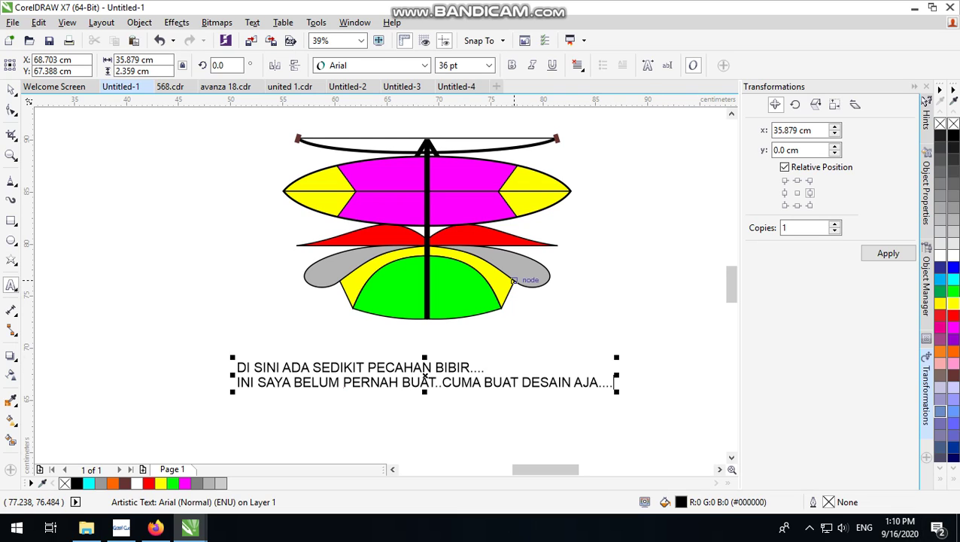